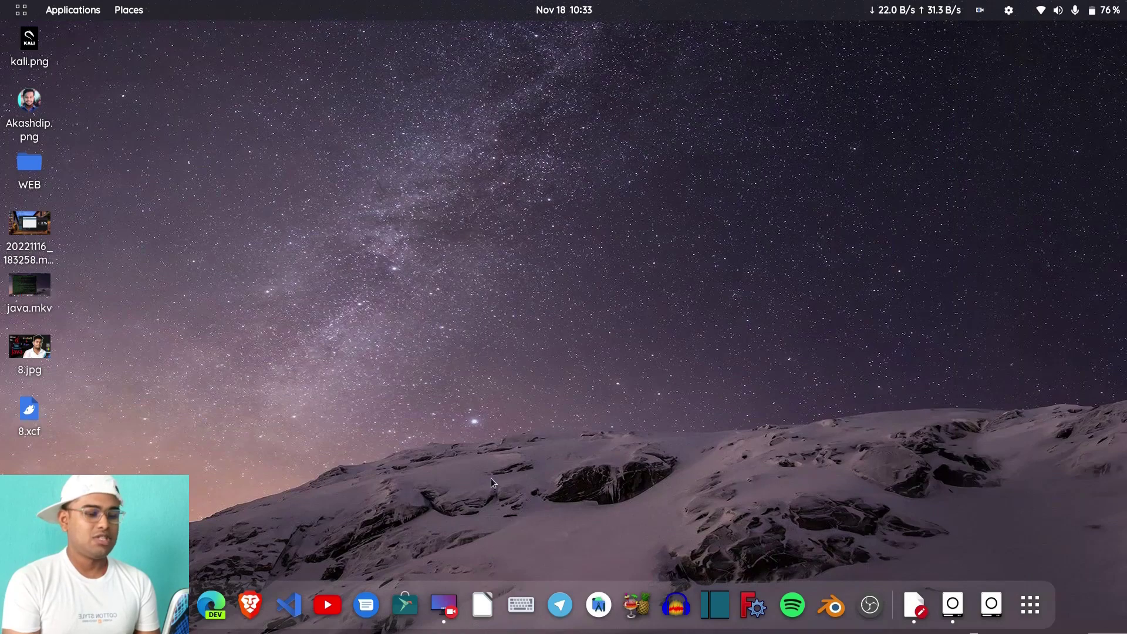
Open a terminal and switch to the root user with sudo su, authenticating with the account password.
key(ctrl+alt+t)
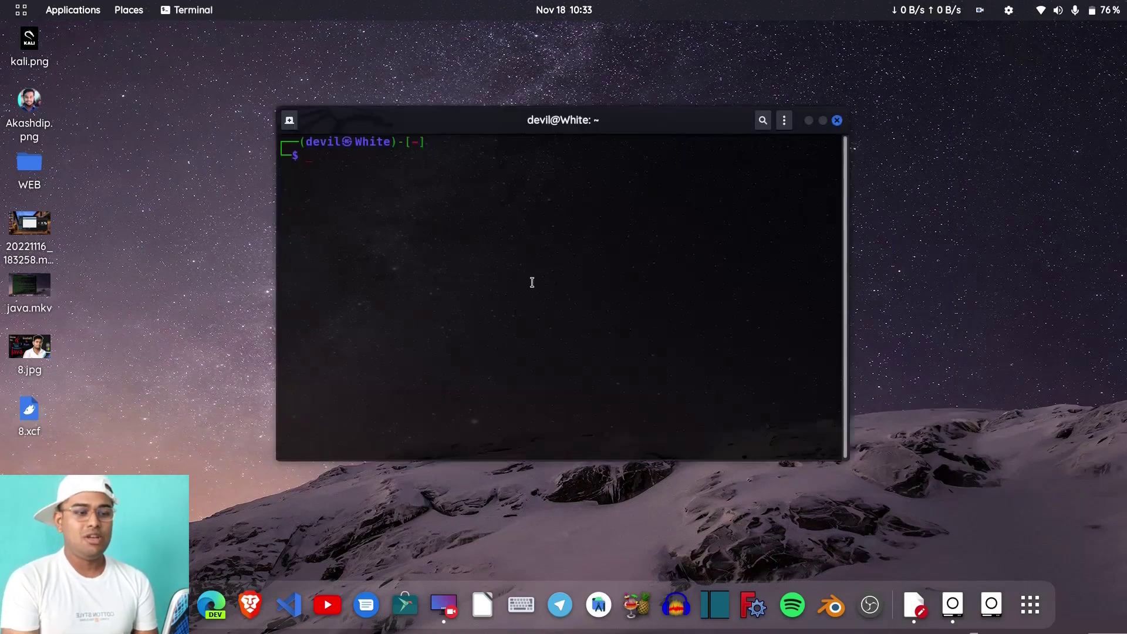
drag(647, 131, 546, 168)
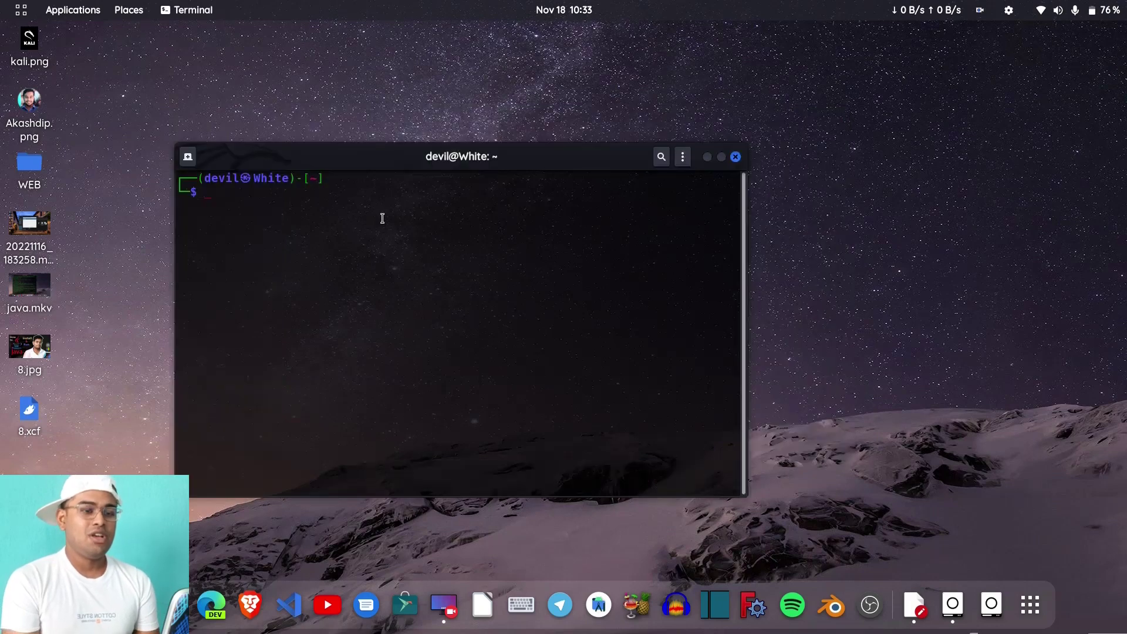
text(sudo su)
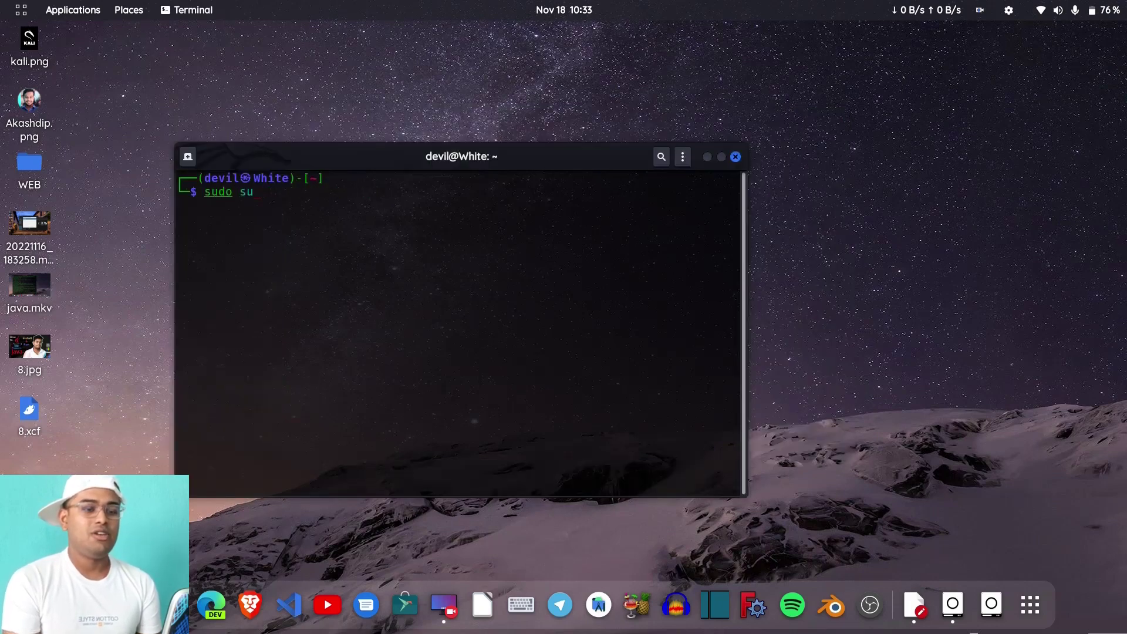
key(Return)
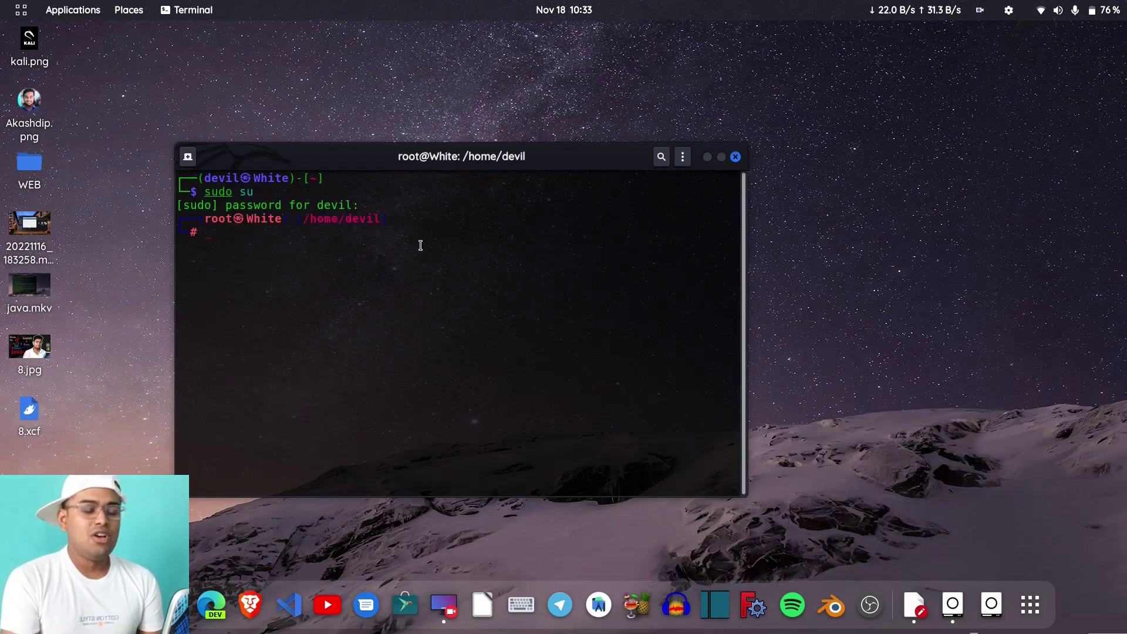
Enter the command sudo apt install kdeconnect at the root prompt without running it.
text(sudo apt install kdeconnect)
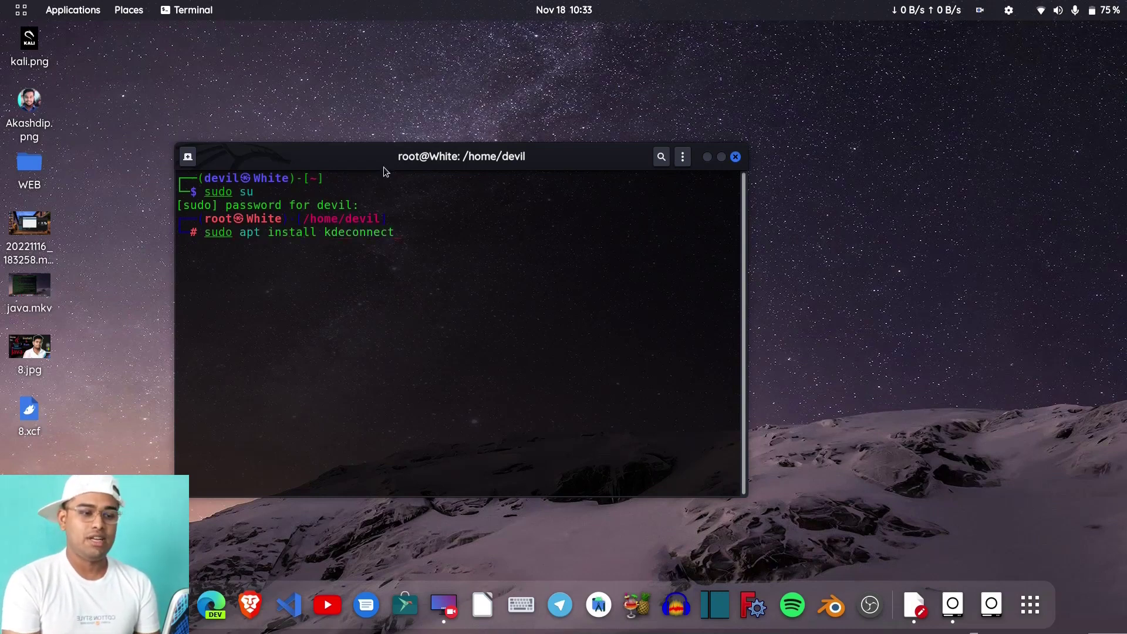
mouse_move(274, 230)
mouse_down()
mouse_move(200, 234)
mouse_move(252, 236)
mouse_up()
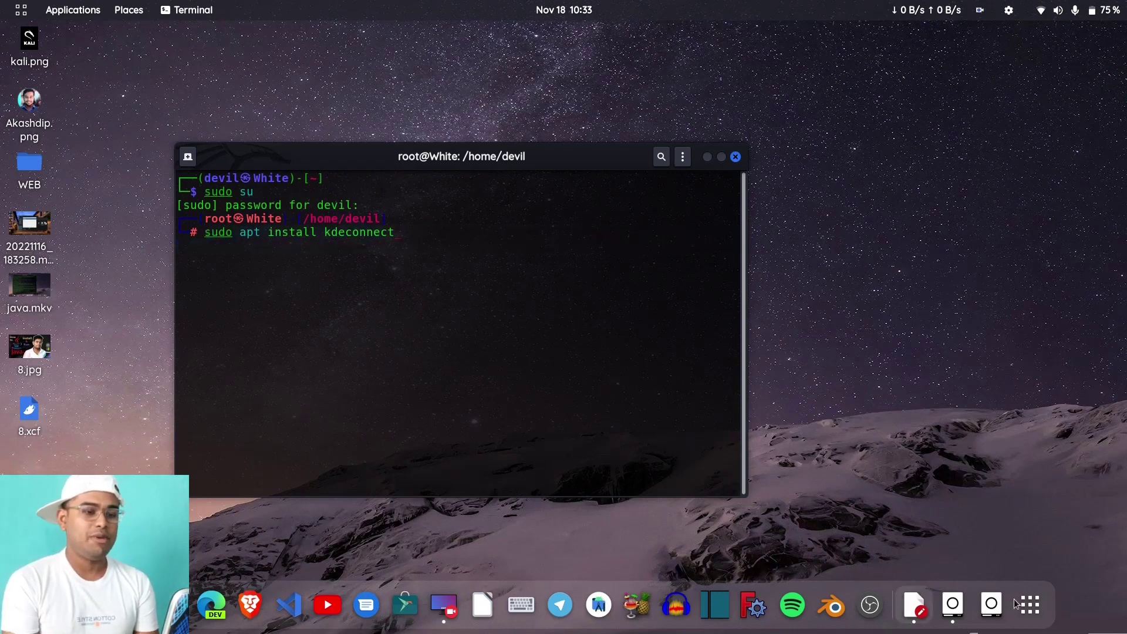
Search the installed applications for "kde" and return to the terminal.
click(1038, 596)
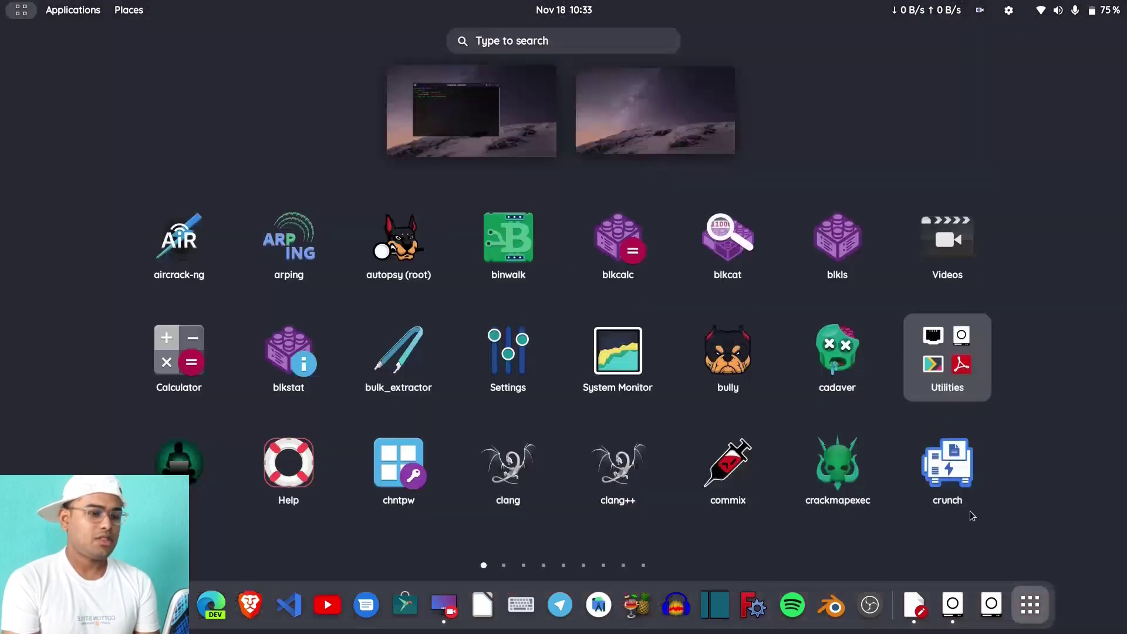
click(640, 40)
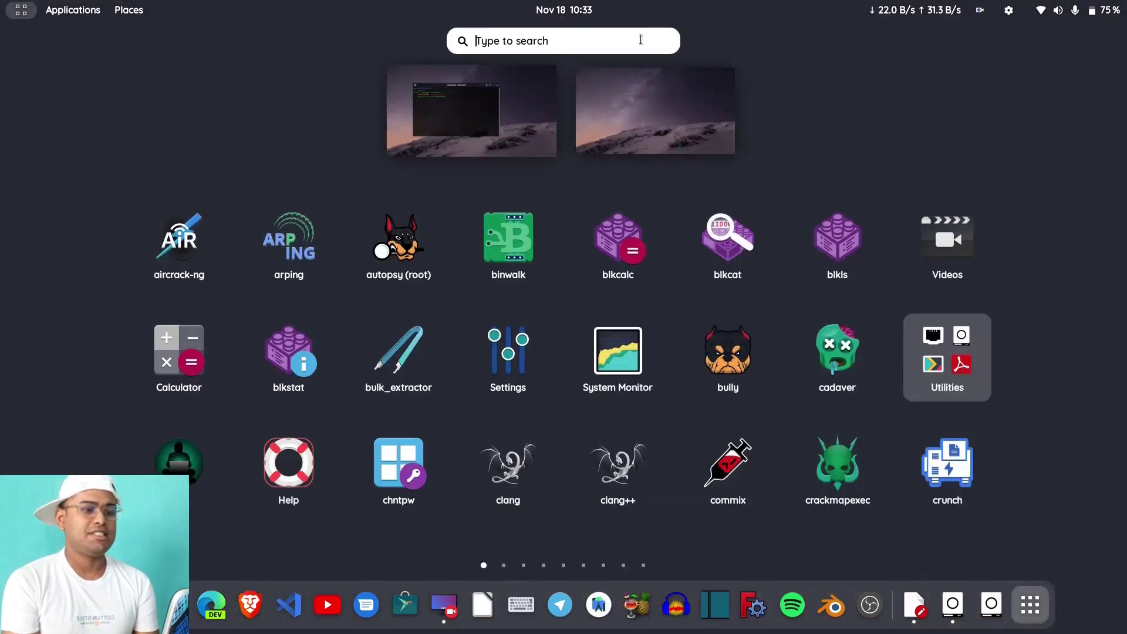
text(kde)
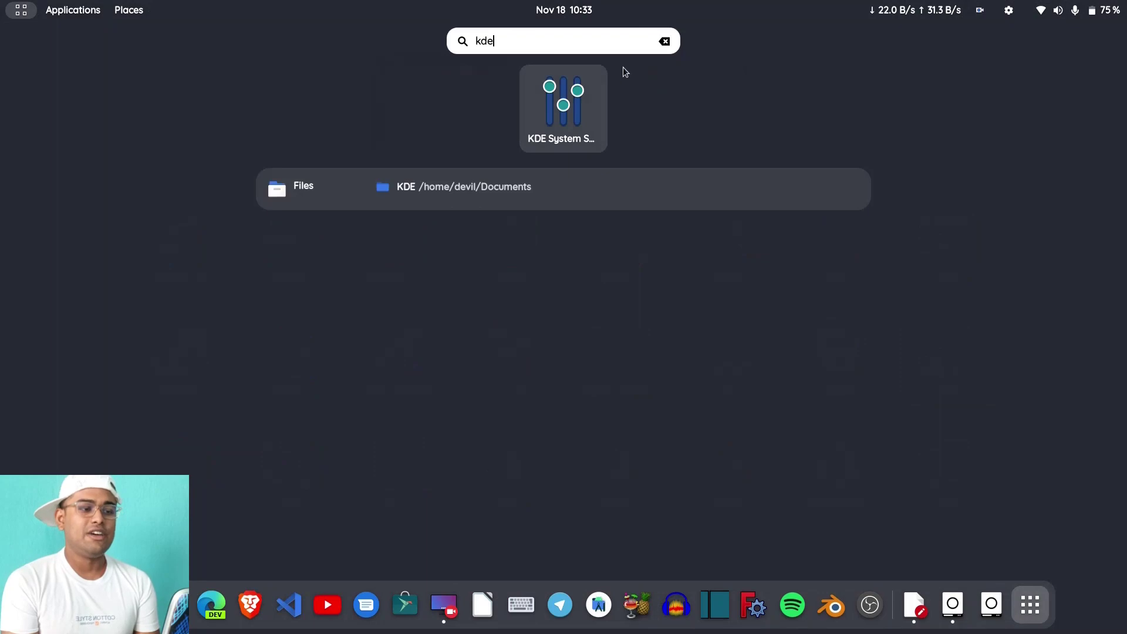
mouse_move(1, 0)
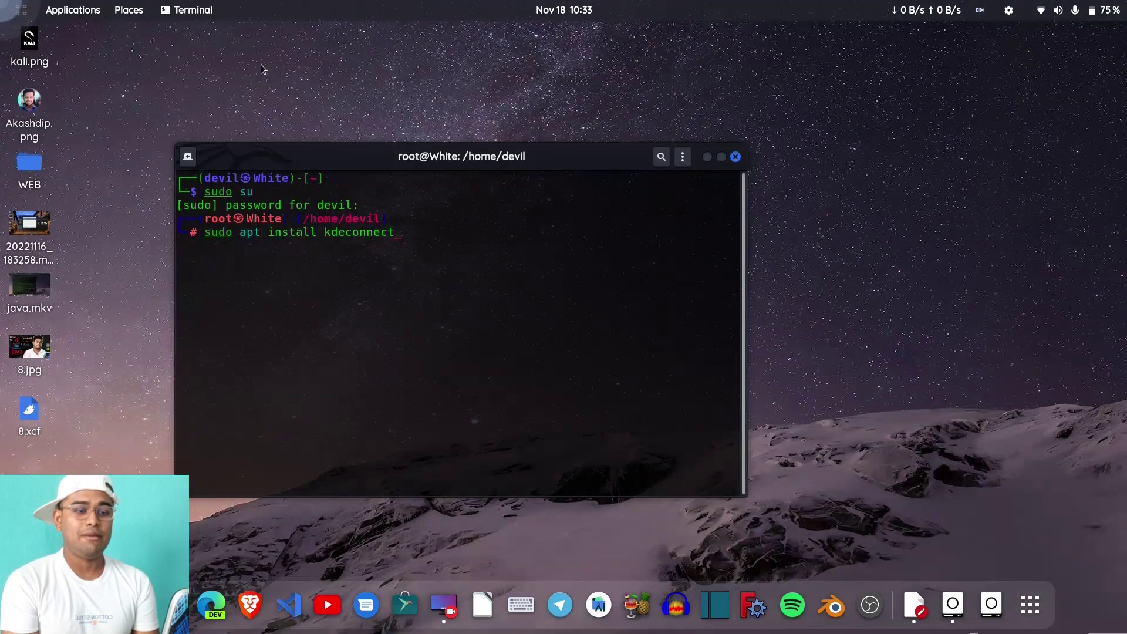
Run the prepared kdeconnect install command and close the terminal once the installation is done.
key(Return)
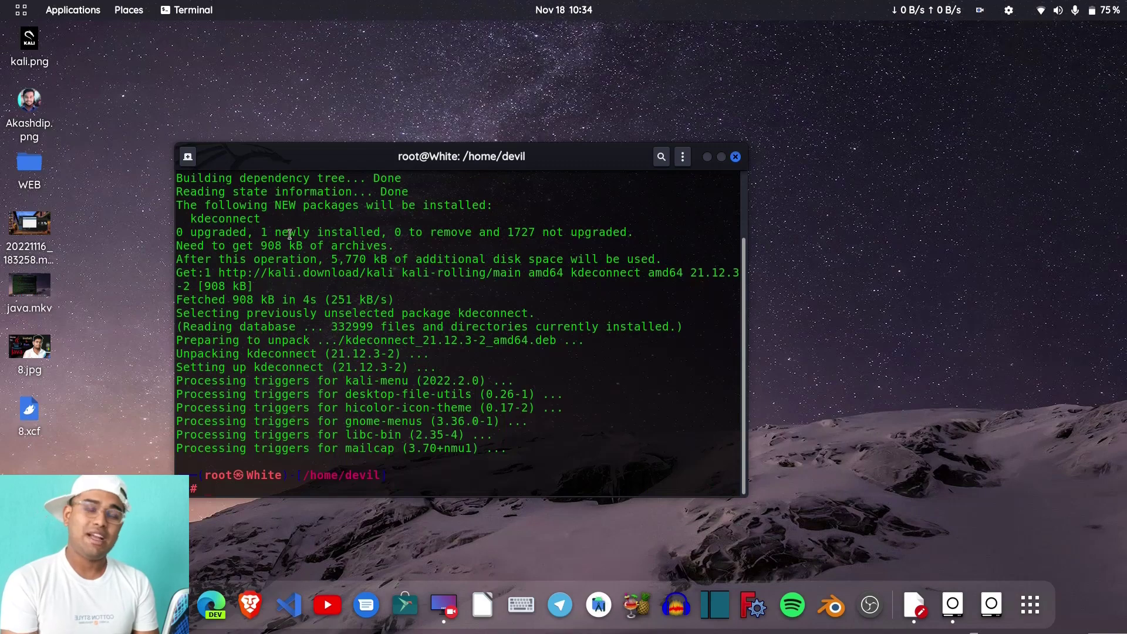
click(736, 157)
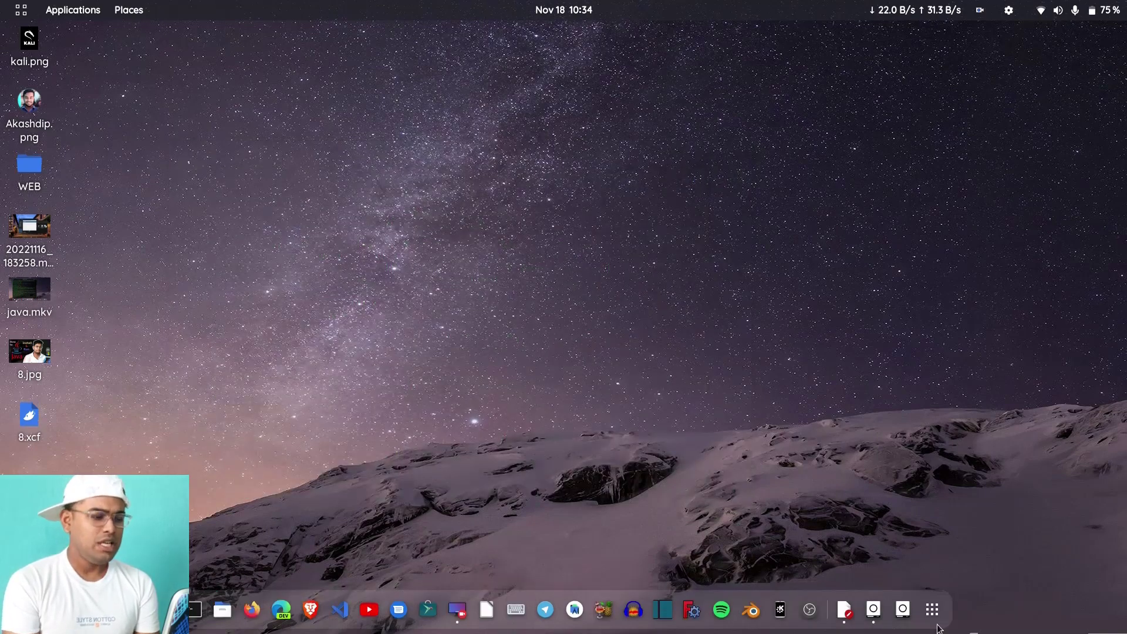
Find KDE Connect by searching the applications for "kde", launch it and reposition its window.
click(934, 613)
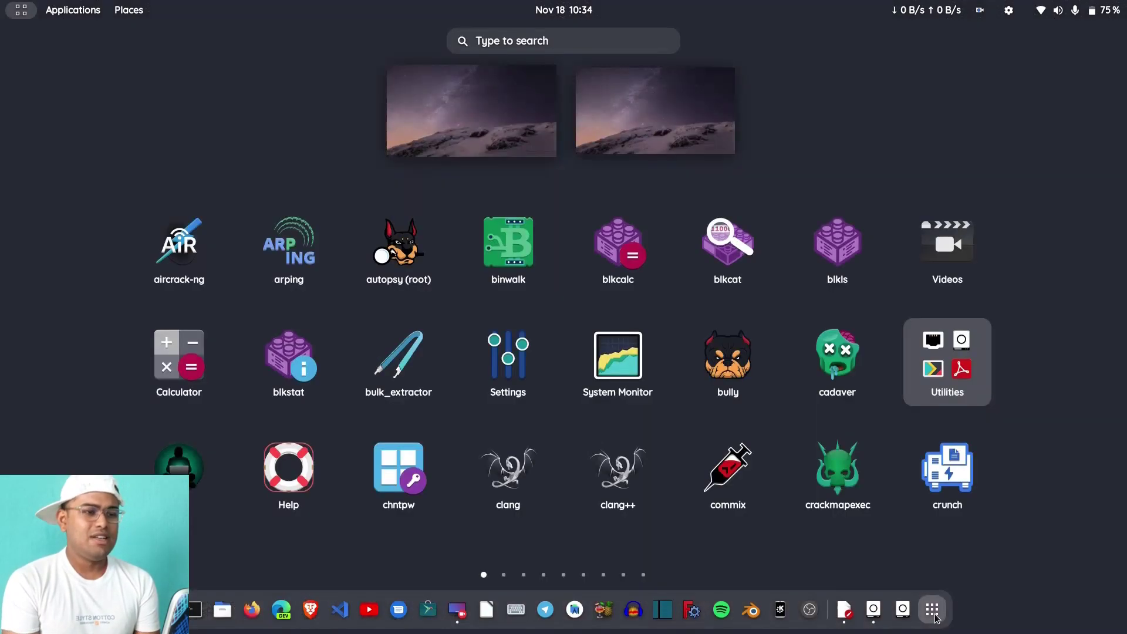
text(kde)
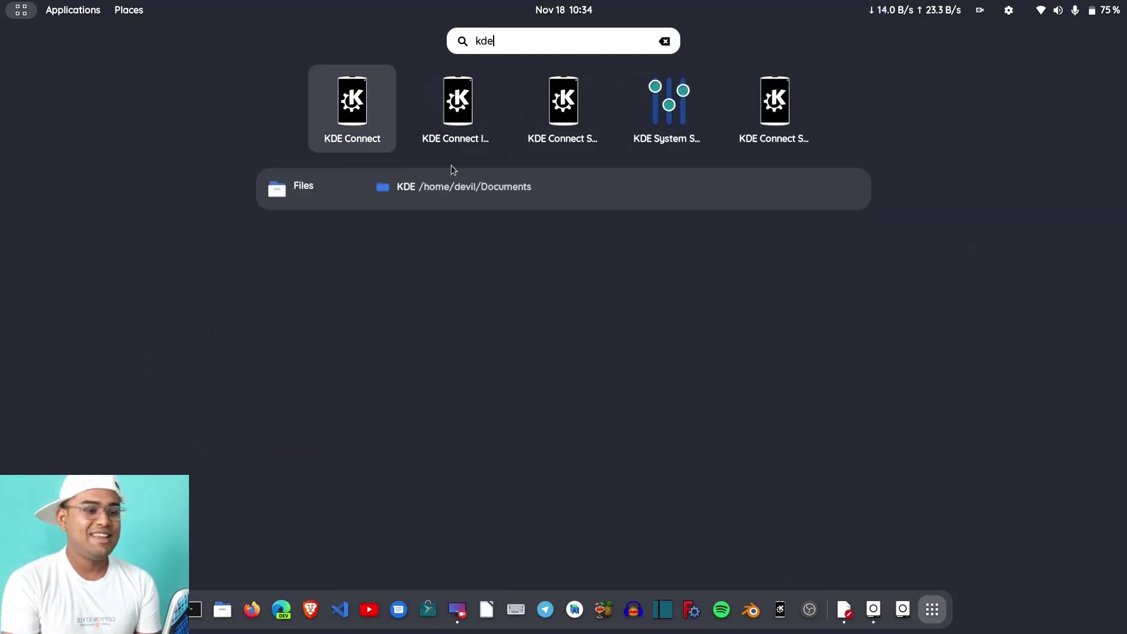
click(353, 116)
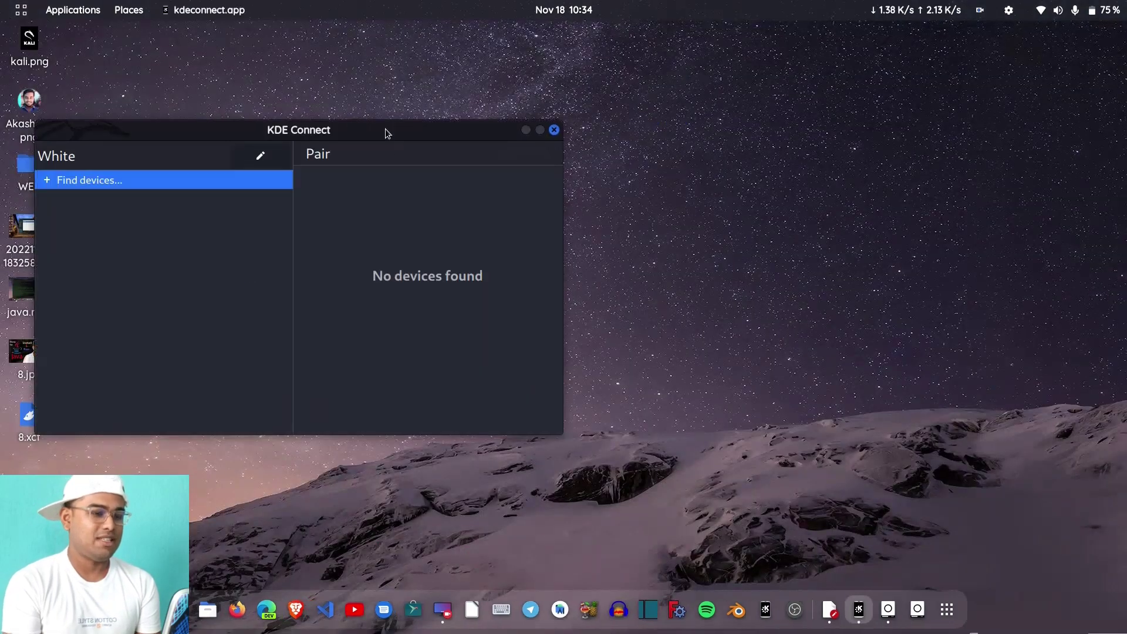
drag(398, 125, 470, 103)
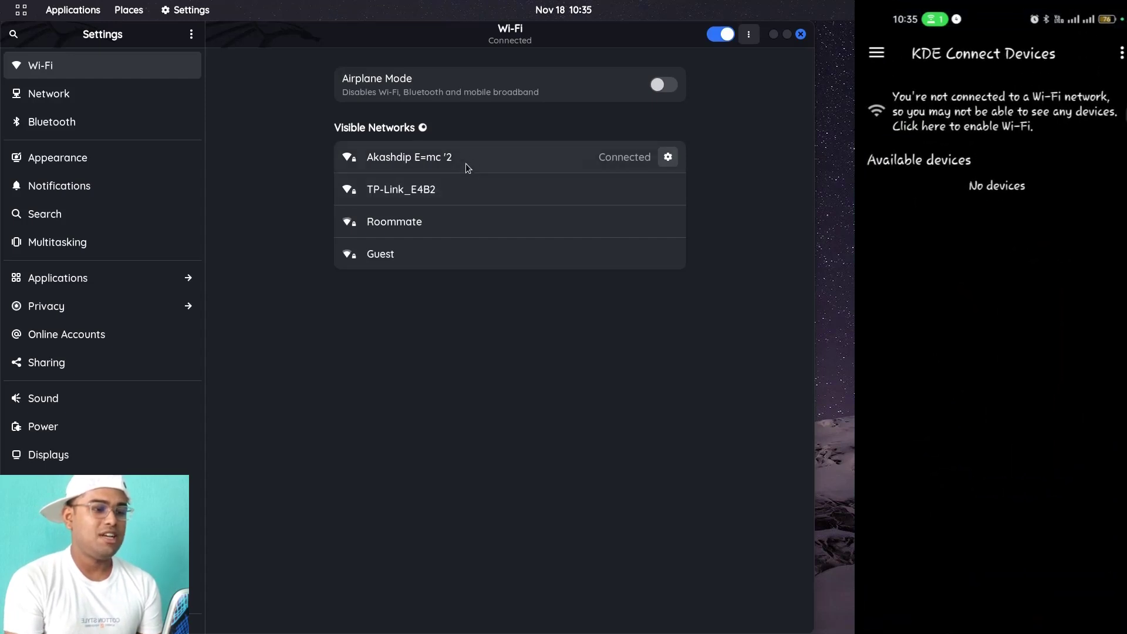
Close the Wi-Fi settings window and pair the computer with the available RMX3395 phone in KDE Connect.
click(802, 34)
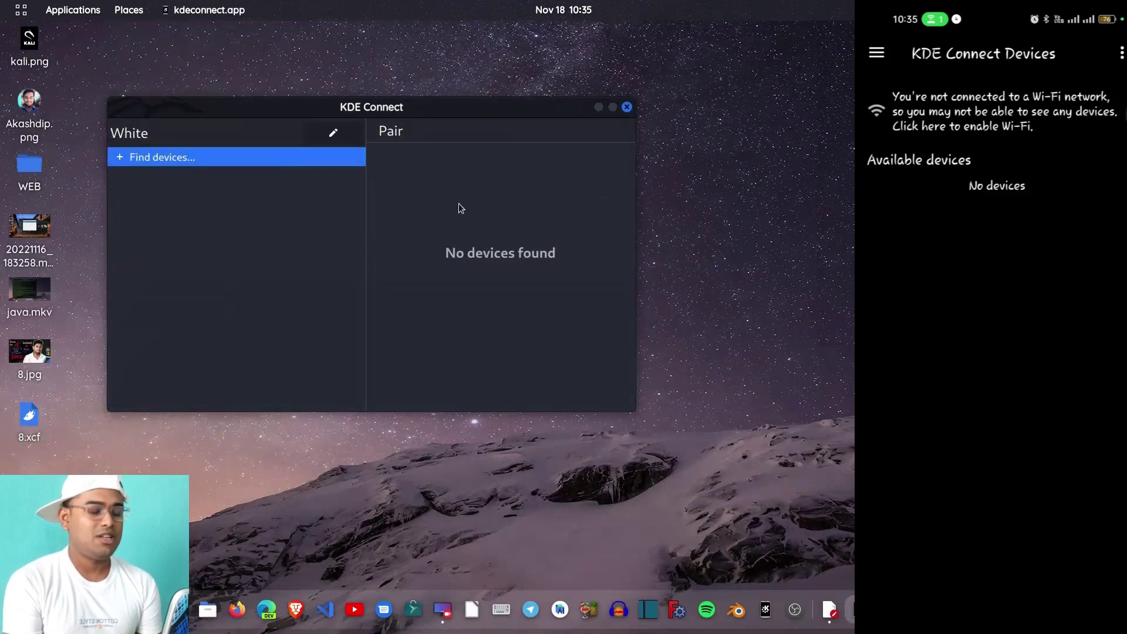
click(336, 132)
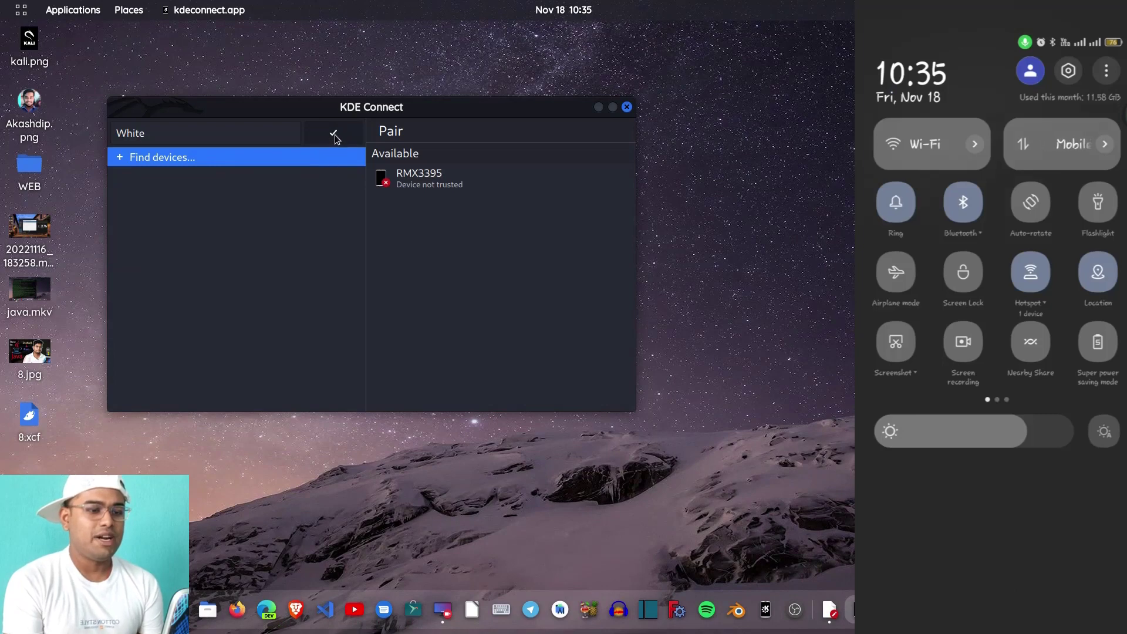
click(402, 185)
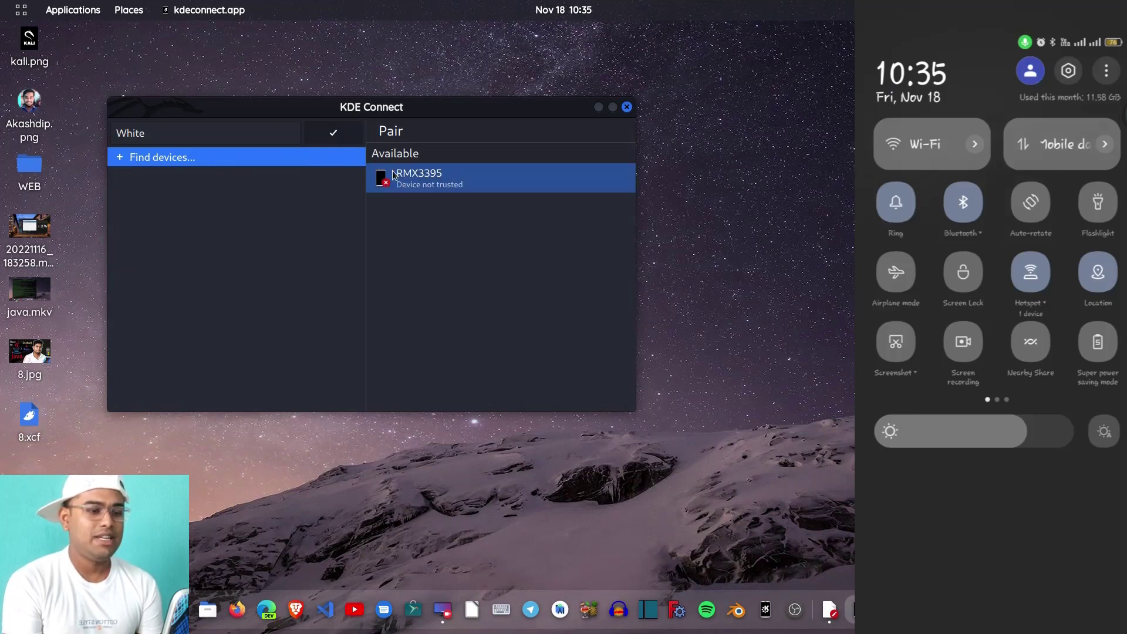
click(444, 179)
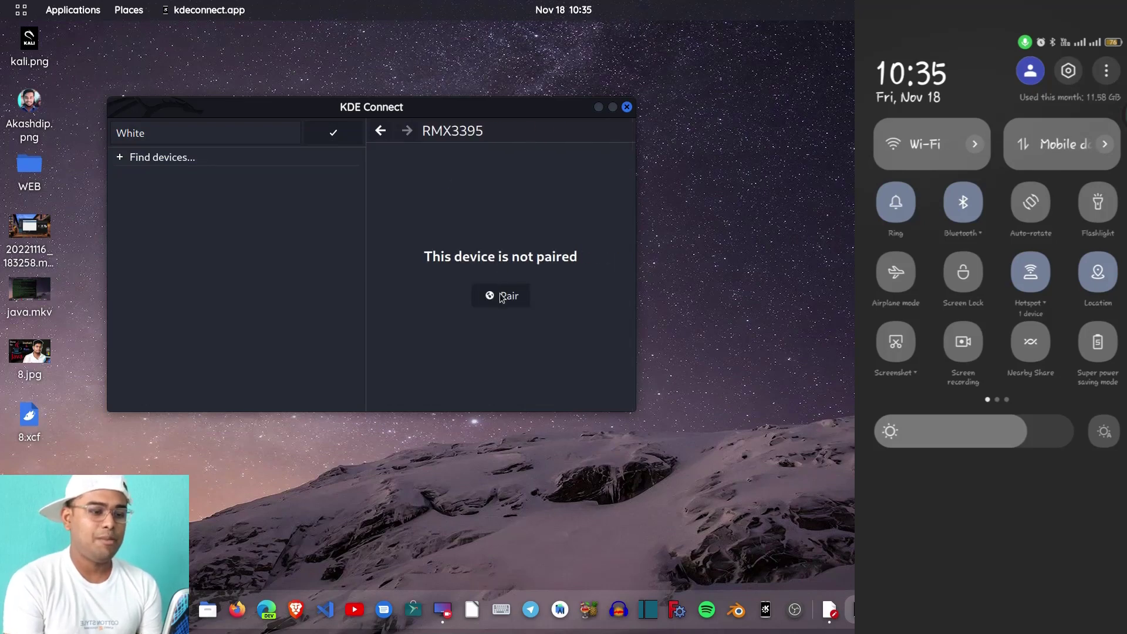
click(502, 296)
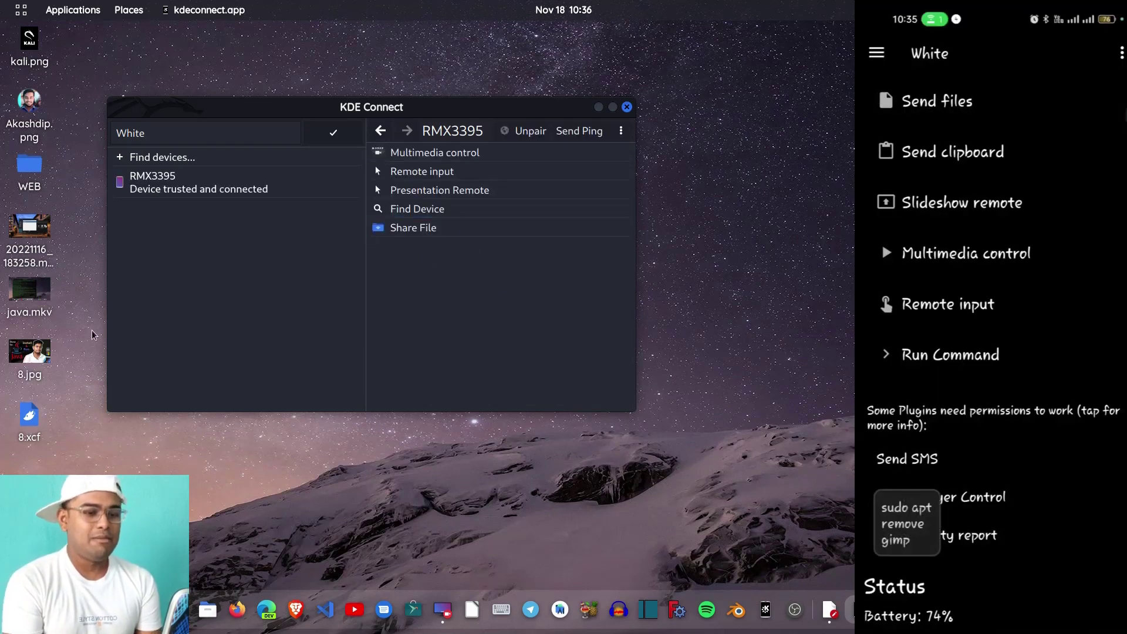
Open the file chooser for sharing a file with RMX3395 and cancel it.
click(434, 232)
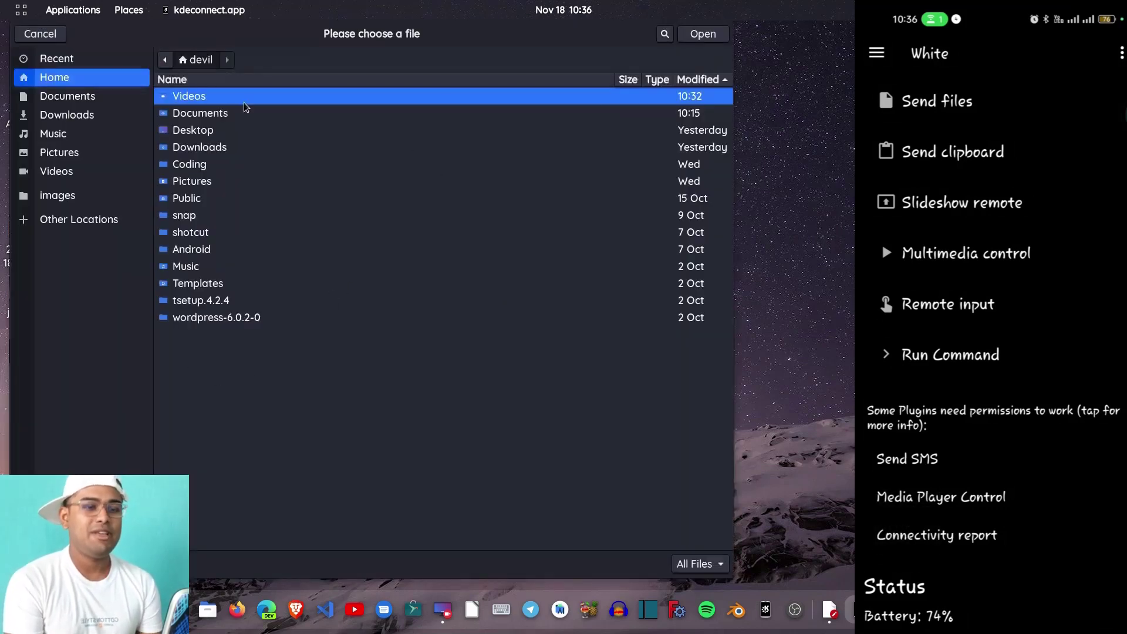
click(55, 37)
Send the phone's clipboard to the computer and paste "sudo apt remove gimp" into the address bar of Microsoft Edge.
click(916, 152)
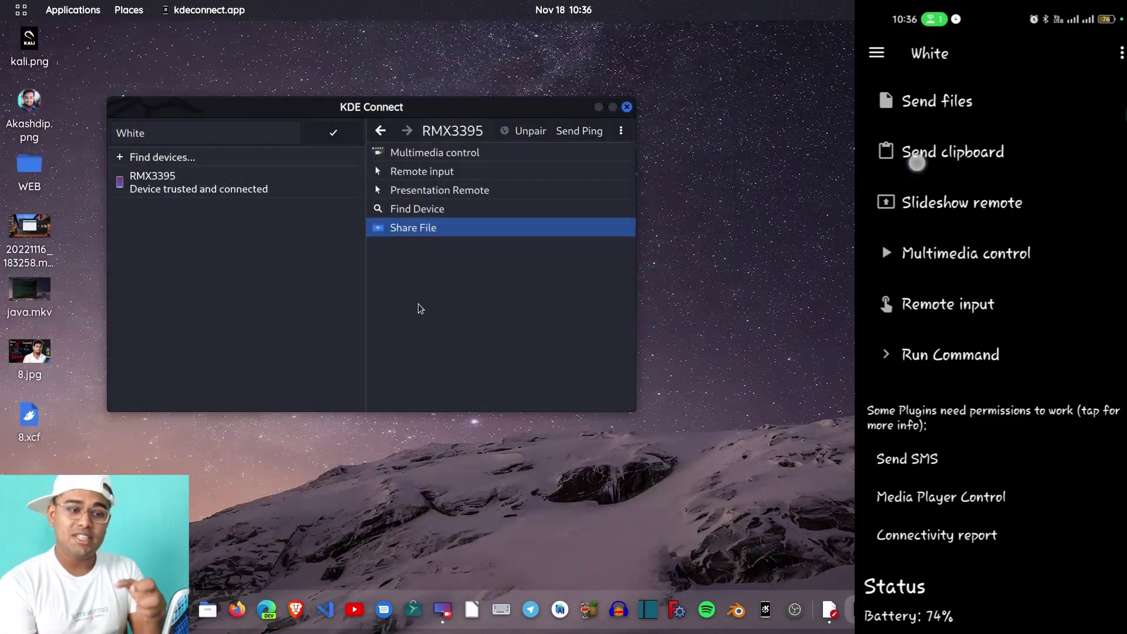
drag(945, 621, 946, 499)
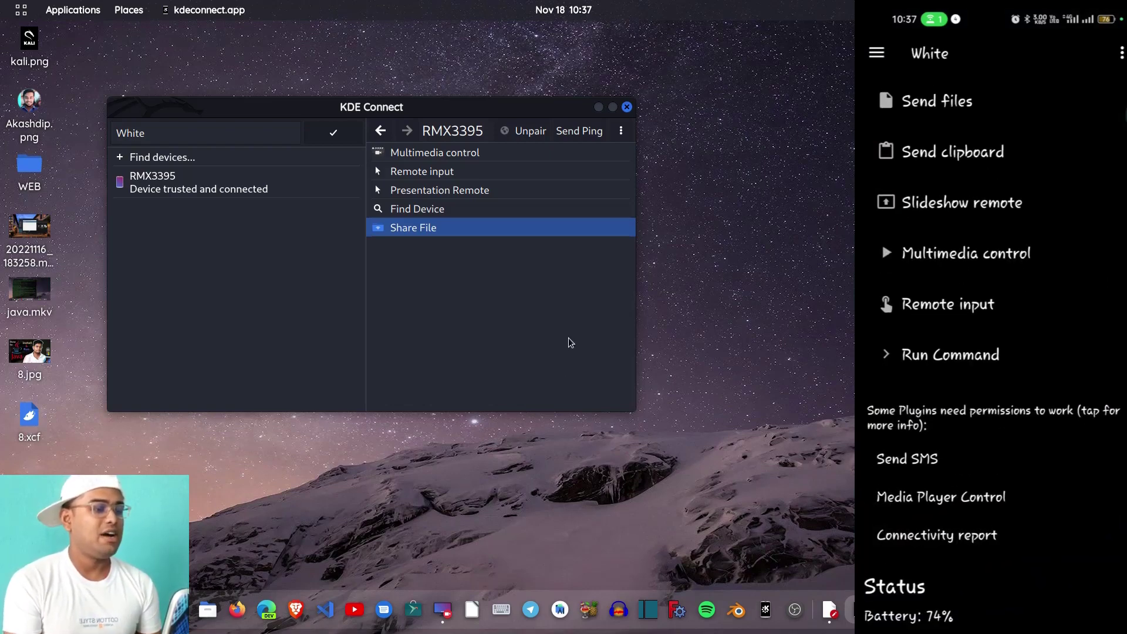
click(266, 613)
right_click(154, 57)
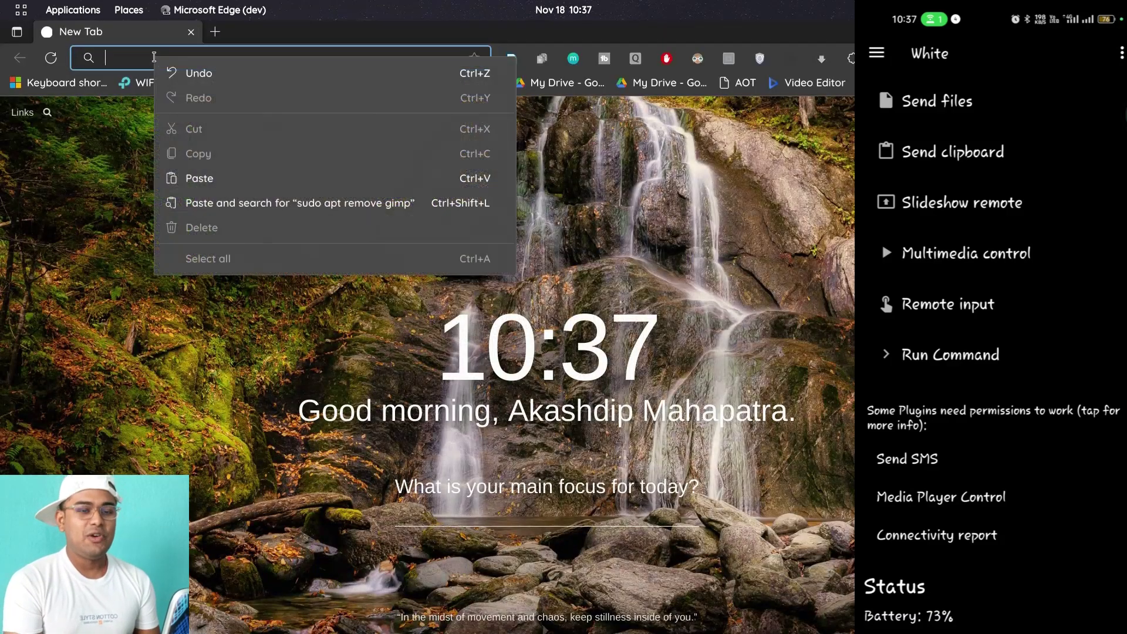
click(209, 186)
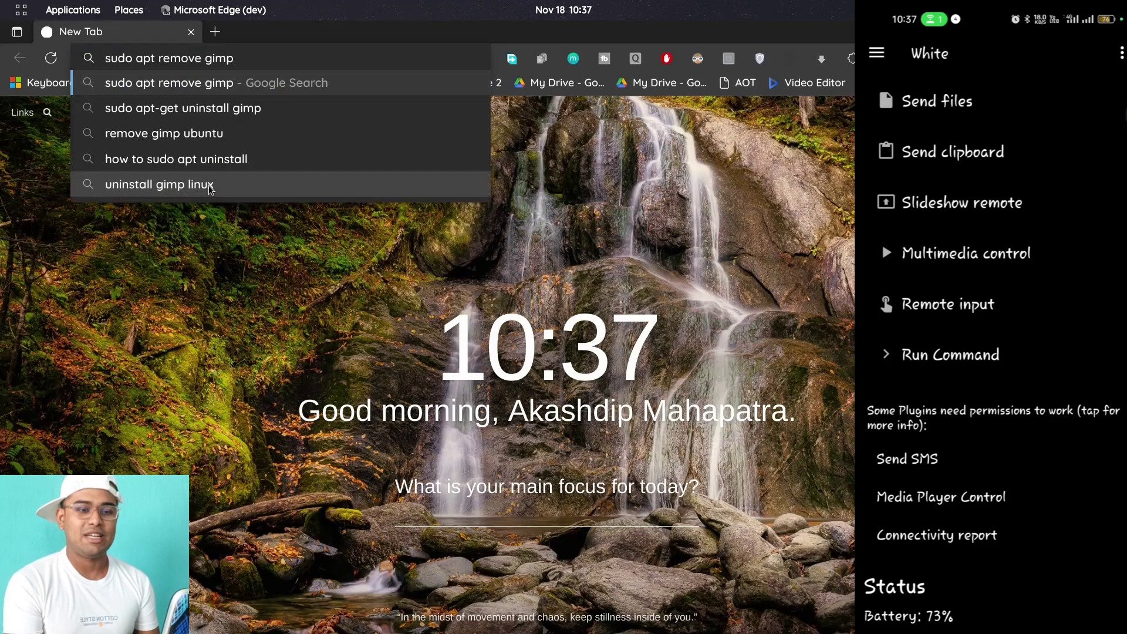
Clear the pasted command from the browser's address bar.
key(BackSpace)
key(BackSpace)
key(BackSpace)
key(BackSpace)
key(BackSpace)
key(BackSpace)
key(BackSpace)
key(BackSpace)
key(BackSpace)
key(BackSpace)
key(BackSpace)
key(BackSpace)
key(BackSpace)
key(BackSpace)
key(BackSpace)
key(BackSpace)
key(BackSpace)
key(BackSpace)
key(BackSpace)
key(BackSpace)
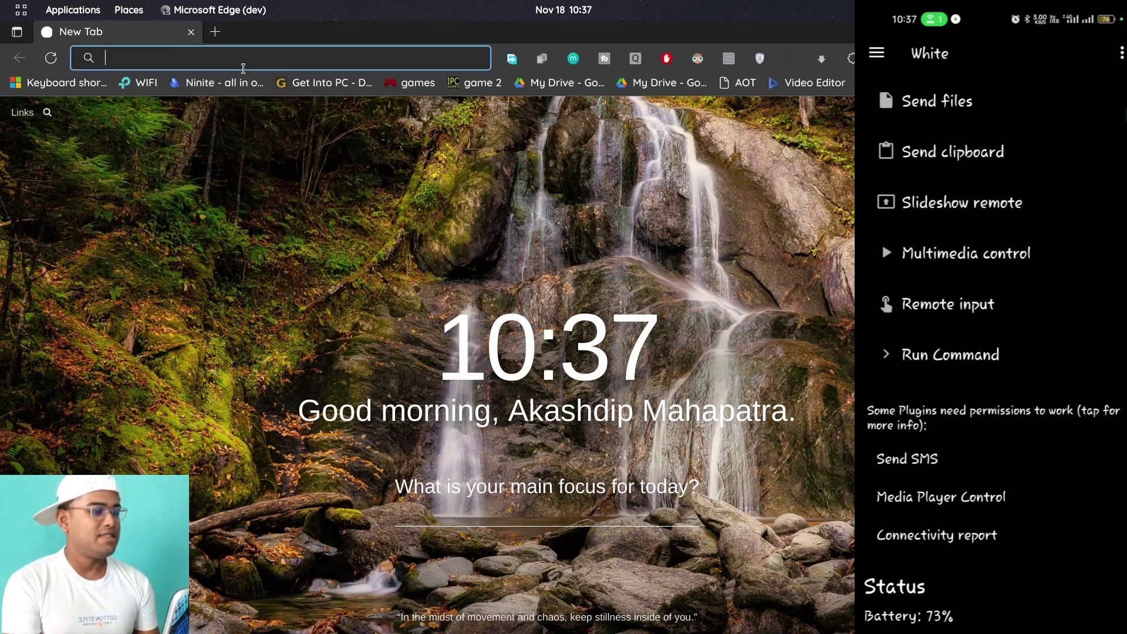
Send the phone's copied linktree link to the computer, paste it into the address bar and load the page.
click(921, 152)
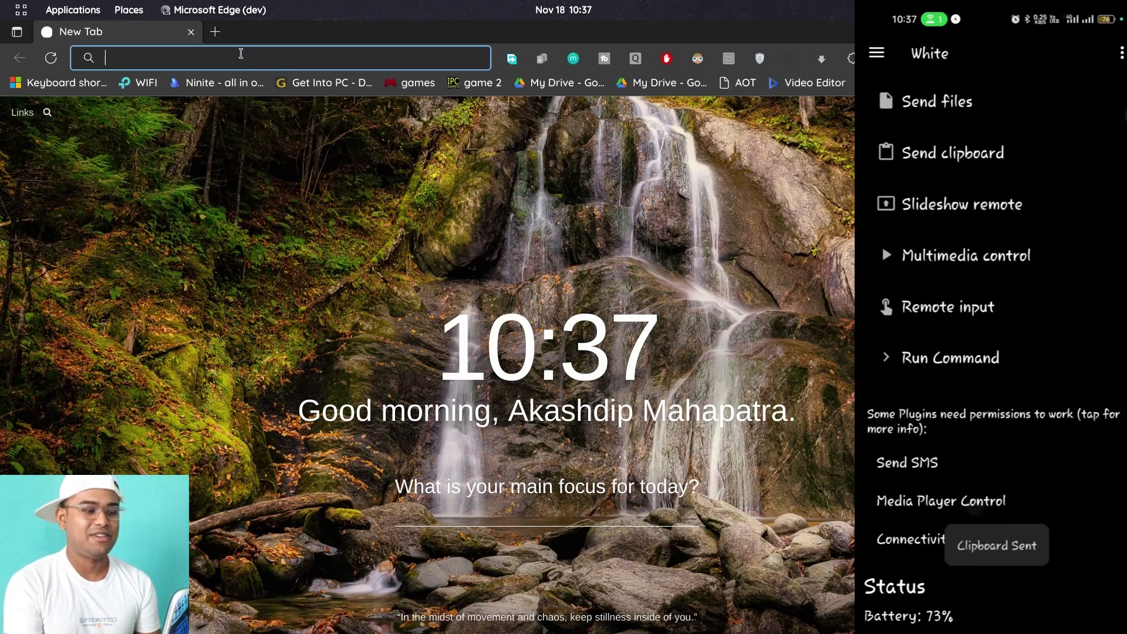
right_click(241, 54)
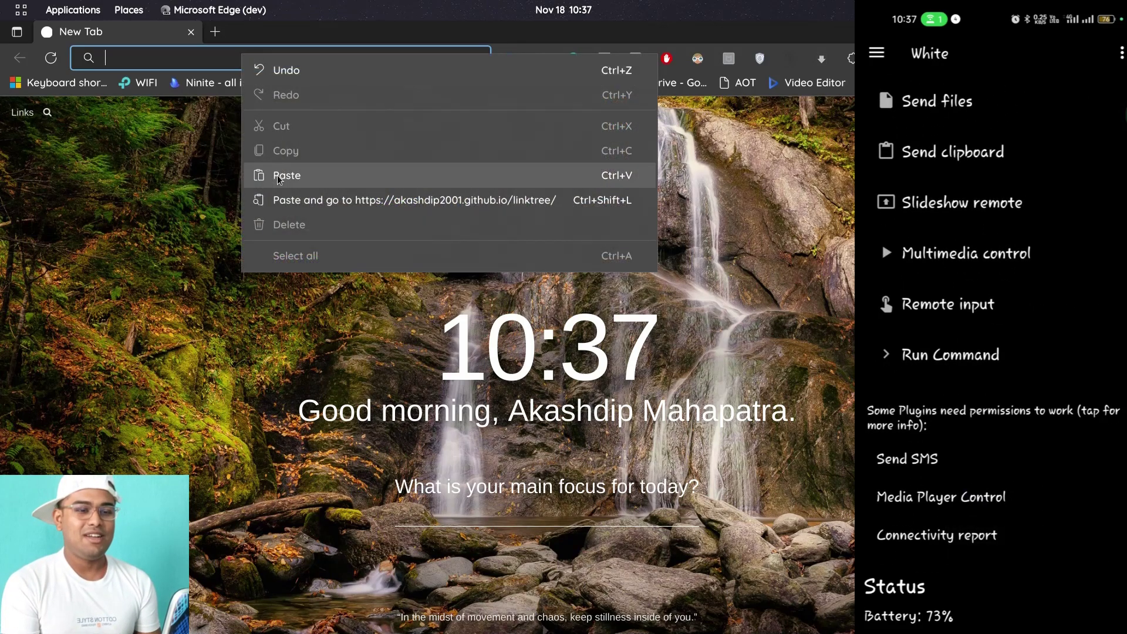
click(279, 180)
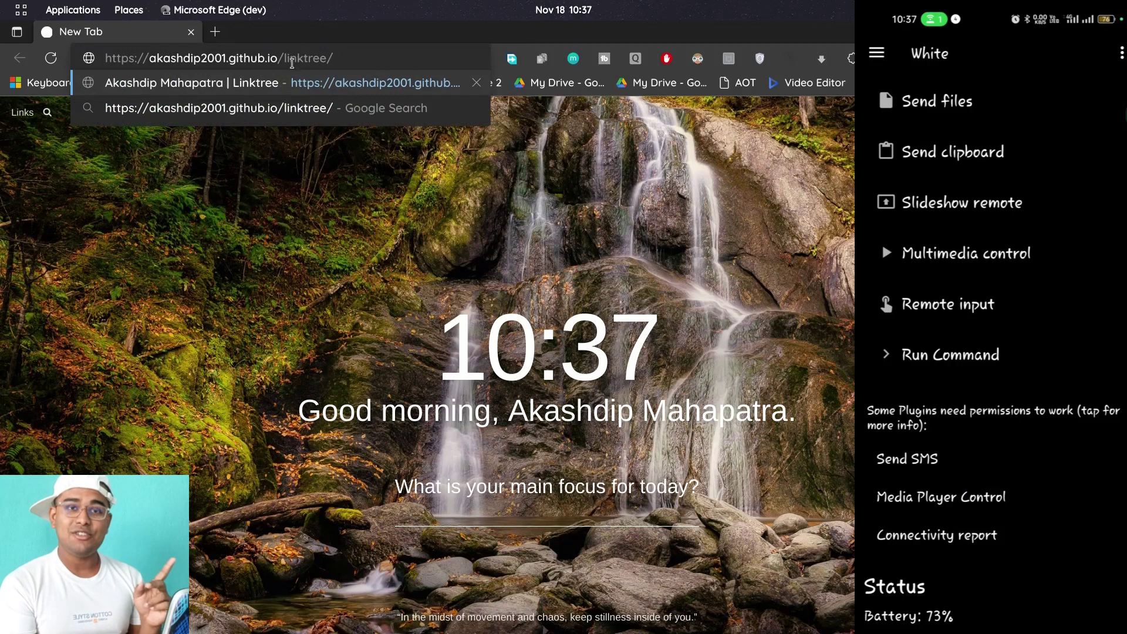
key(Return)
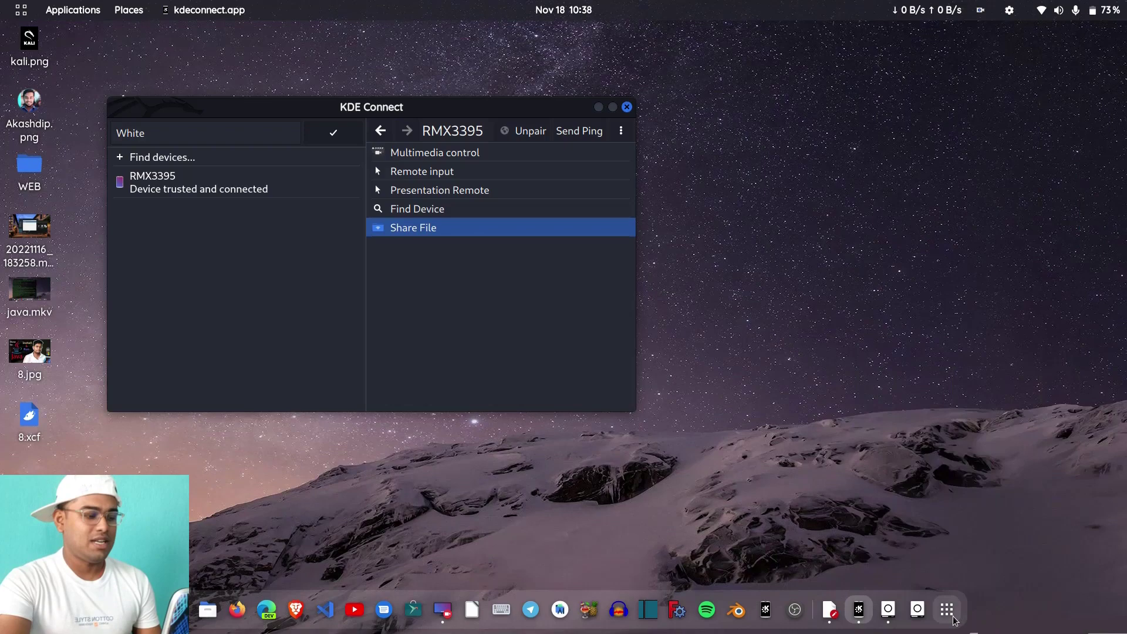
Open KDE Connect Settings from the application overview and select the paired RMX3395 phone to show its plugins.
click(950, 612)
scroll(762, 368, down, 5)
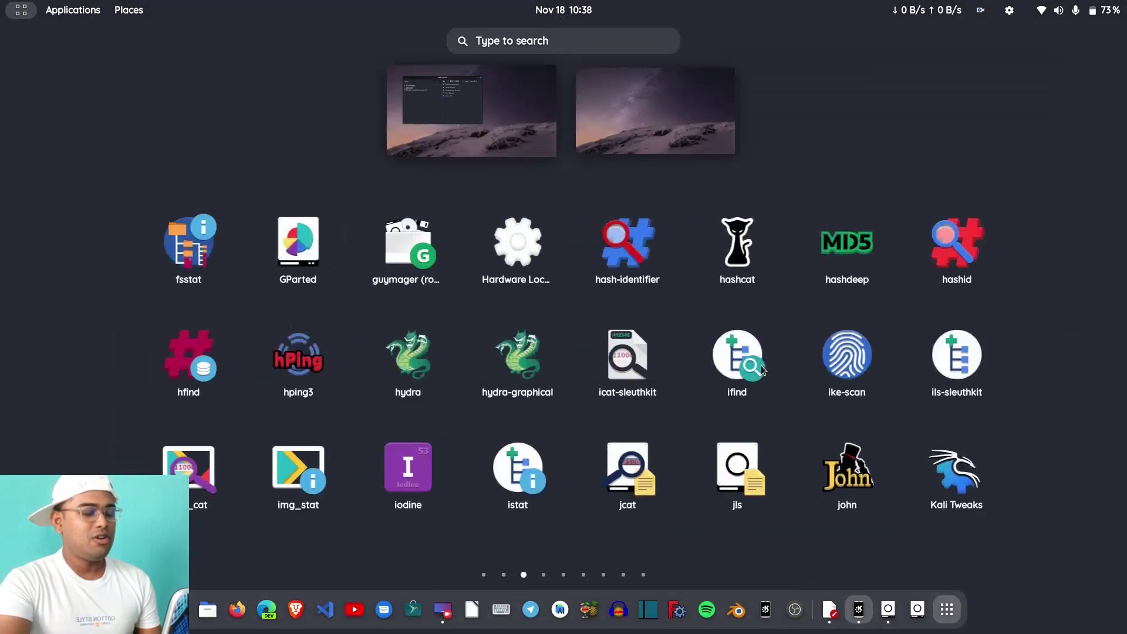
scroll(761, 366, down, 3)
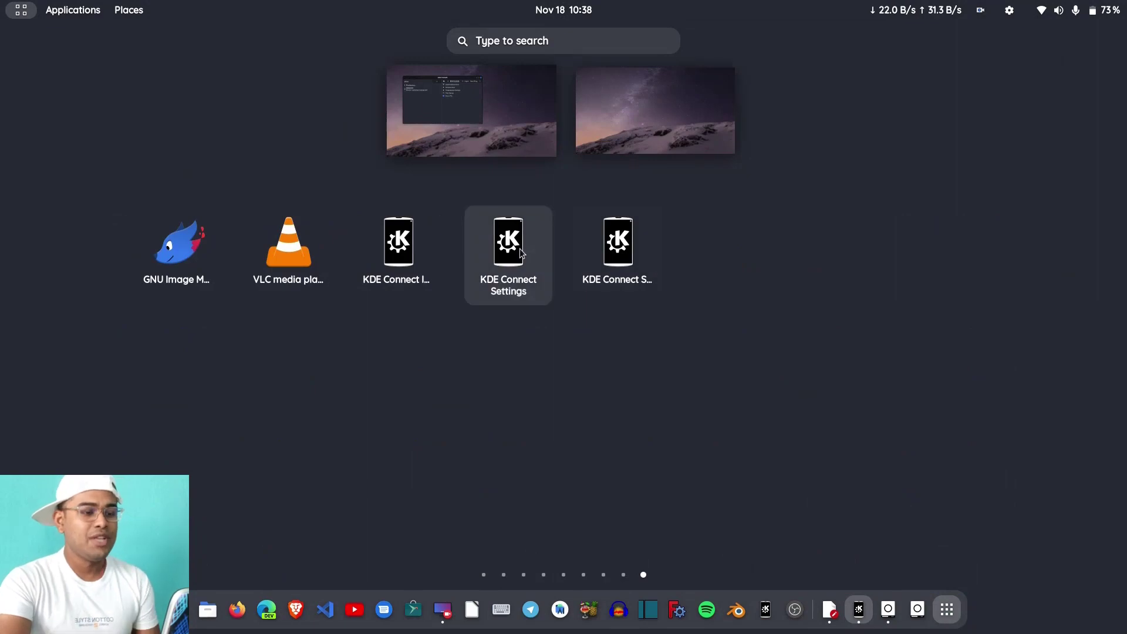
click(518, 256)
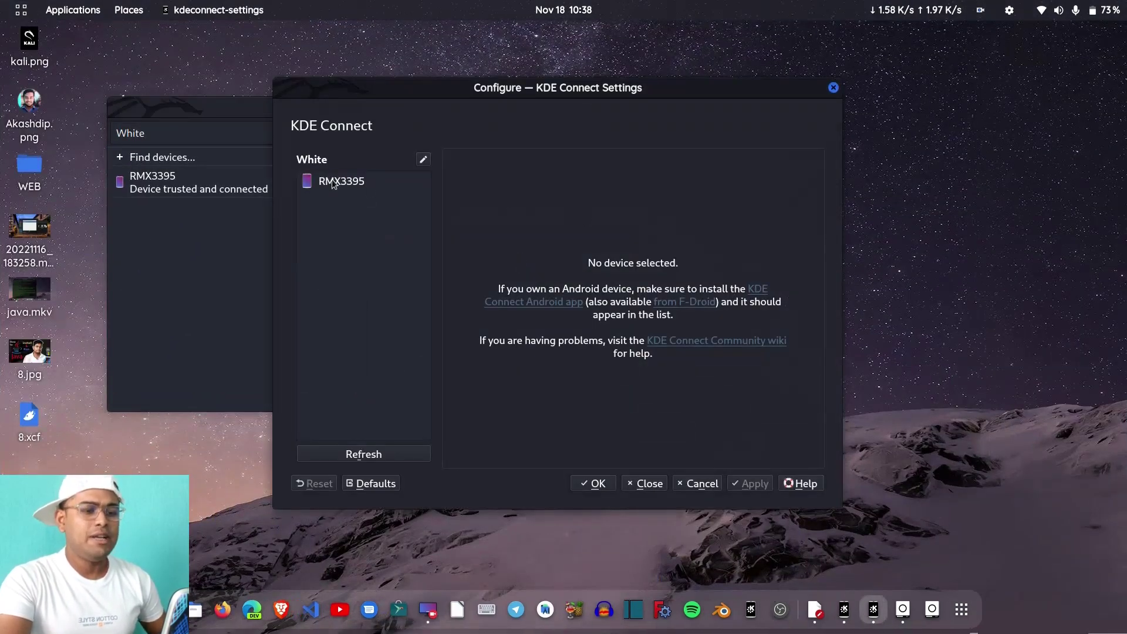
click(333, 183)
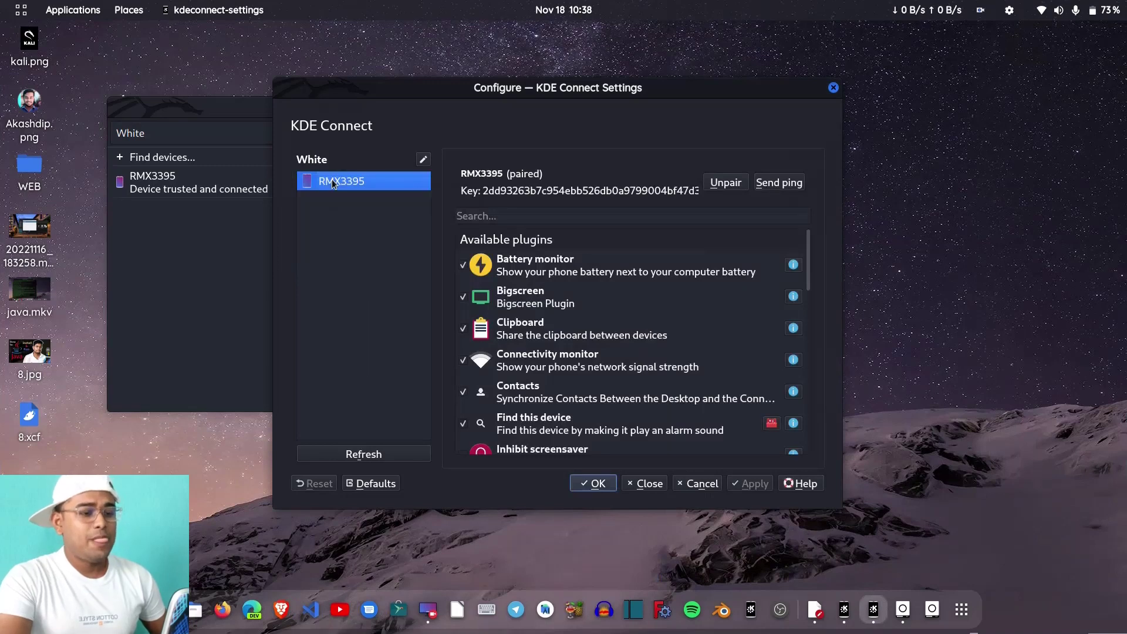
Open the settings of the Share and receive plugin and highlight the folder path where received files are saved.
scroll(589, 315, down, 10)
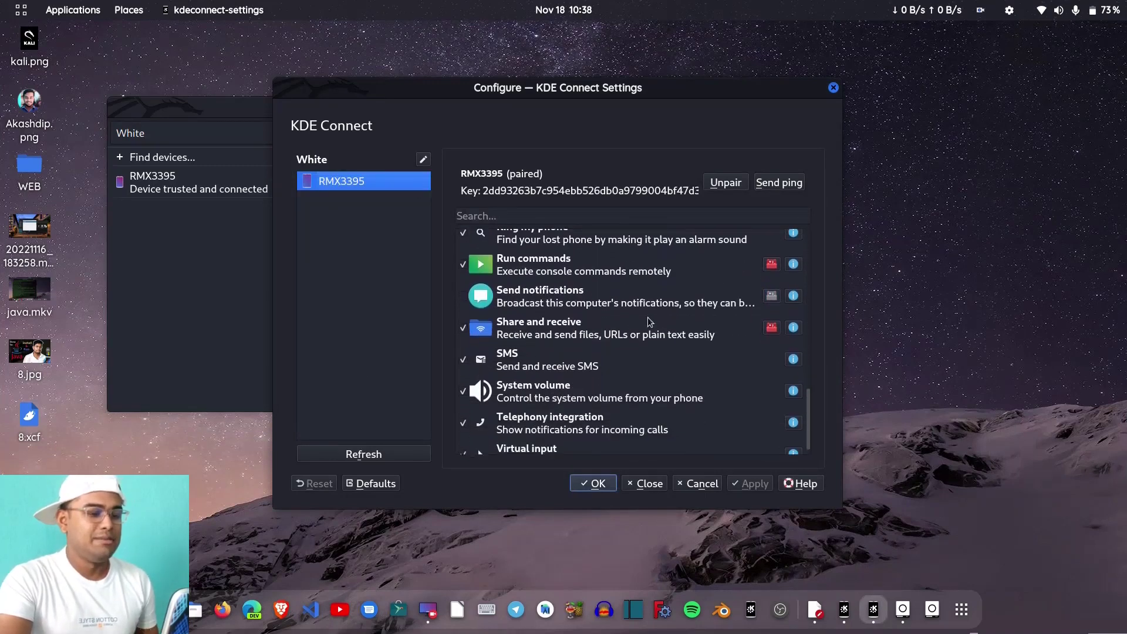
click(771, 328)
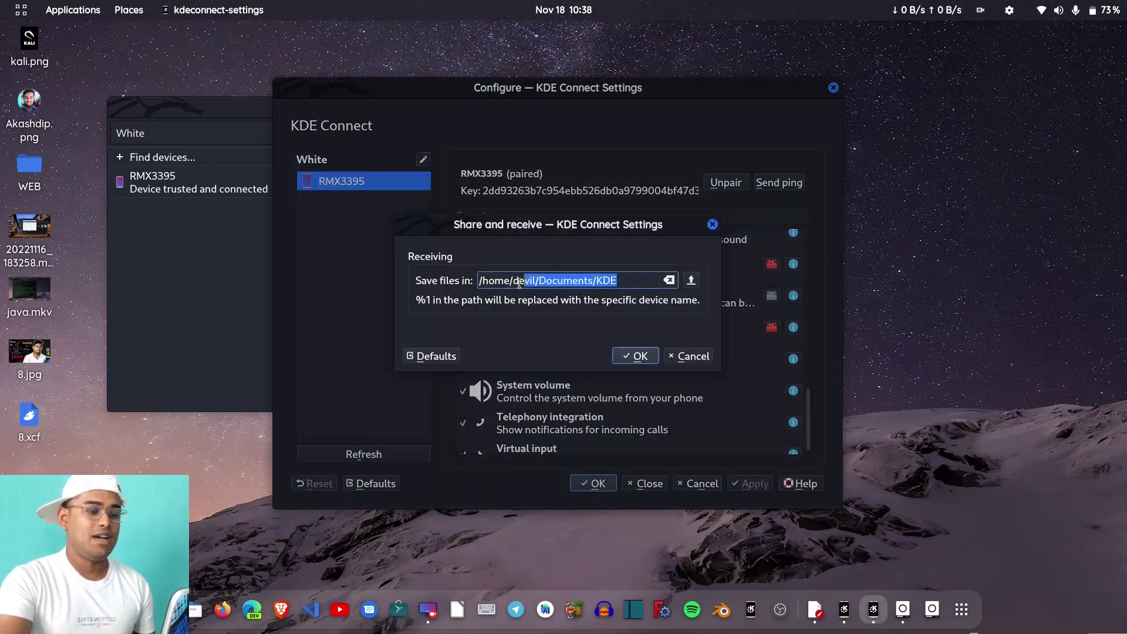
triple_click(479, 283)
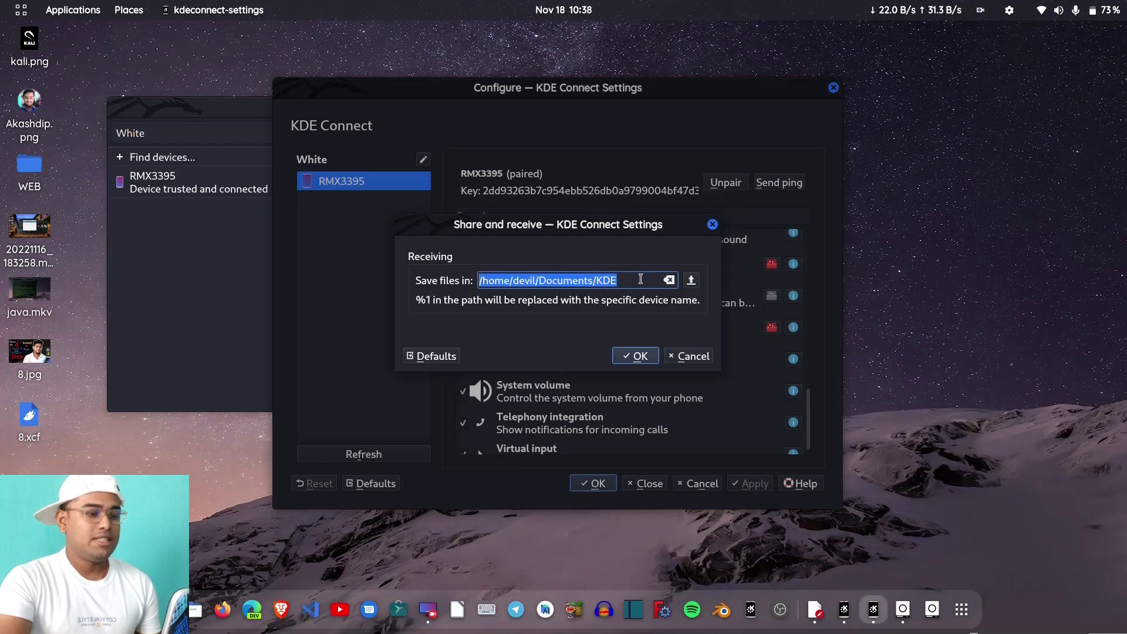
click(640, 279)
Browse the Videos, Documents and KDE folders as possible save locations for received files, and cancel the folder selection.
click(692, 281)
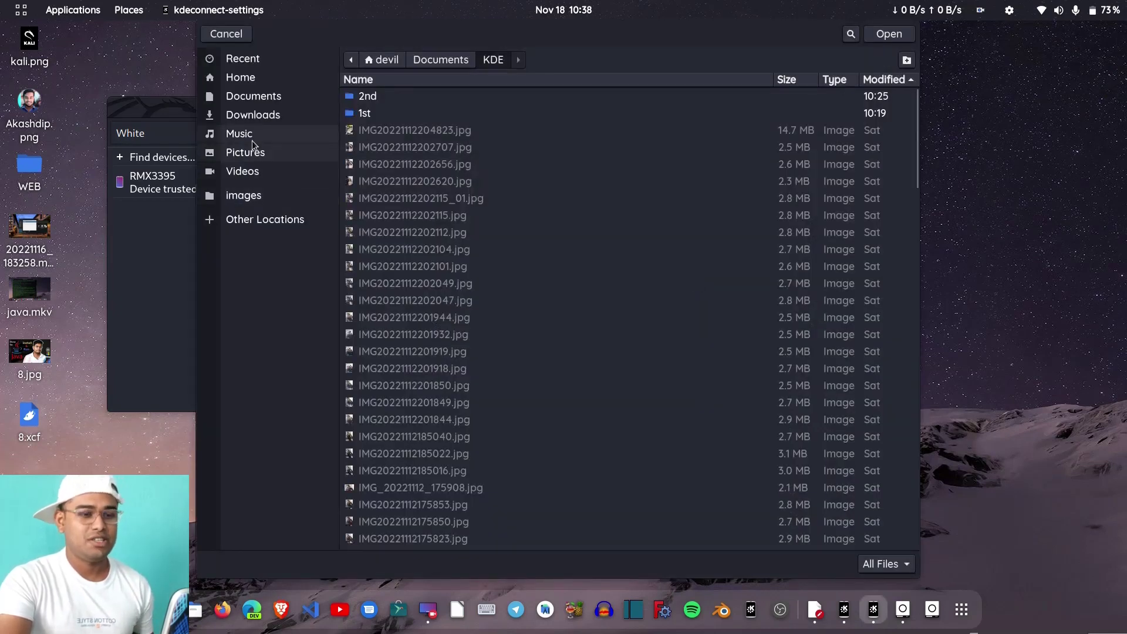
click(258, 171)
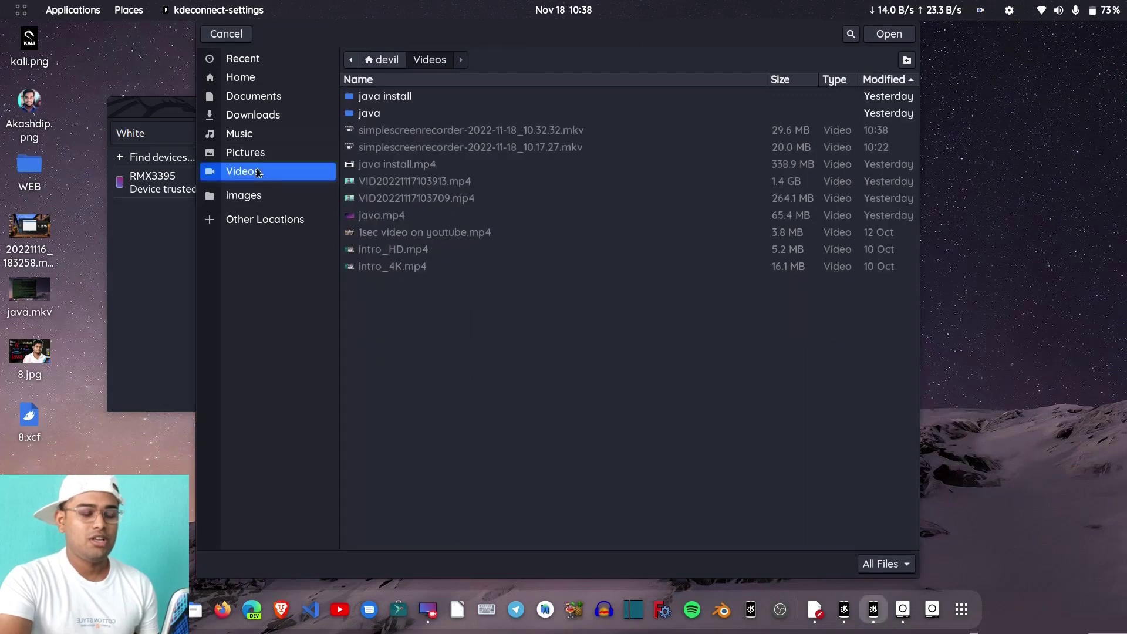
click(252, 105)
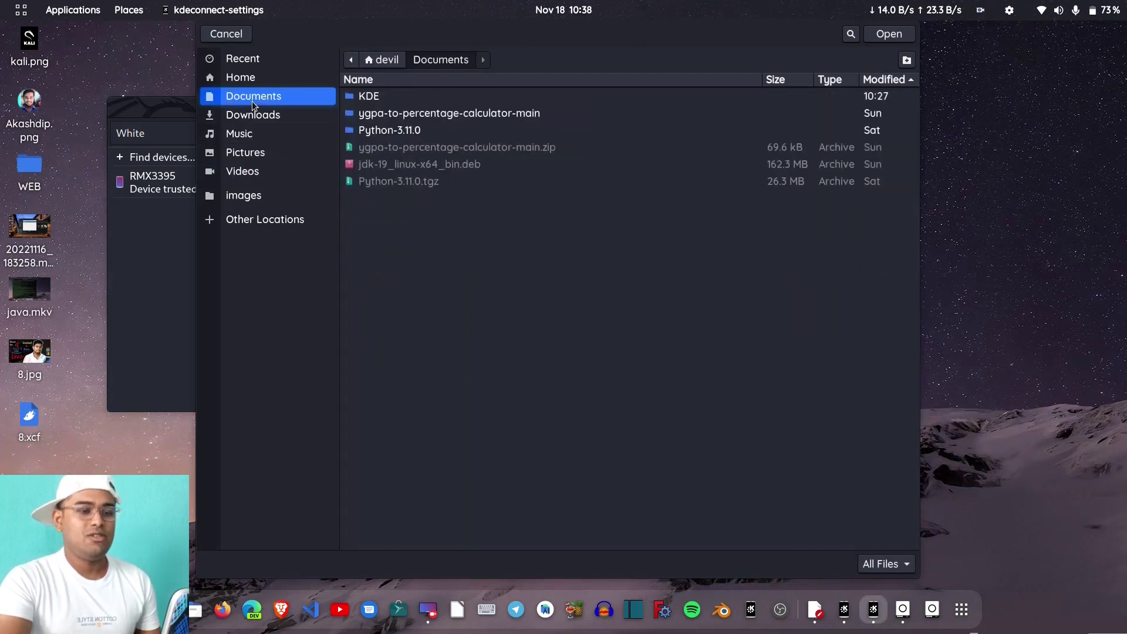
click(383, 96)
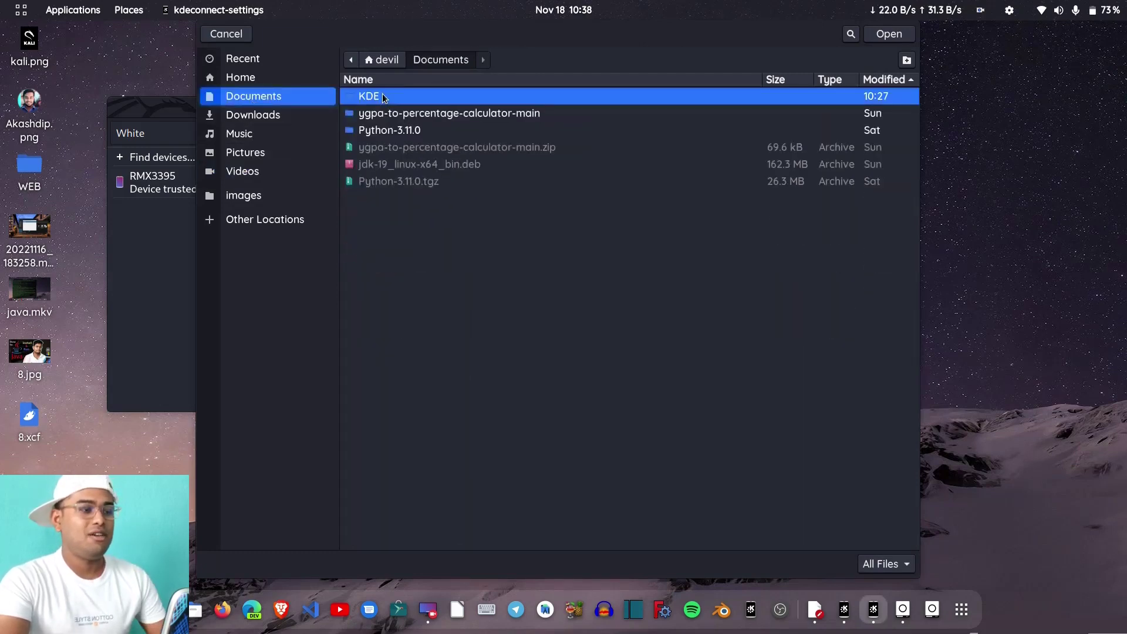
double_click(382, 98)
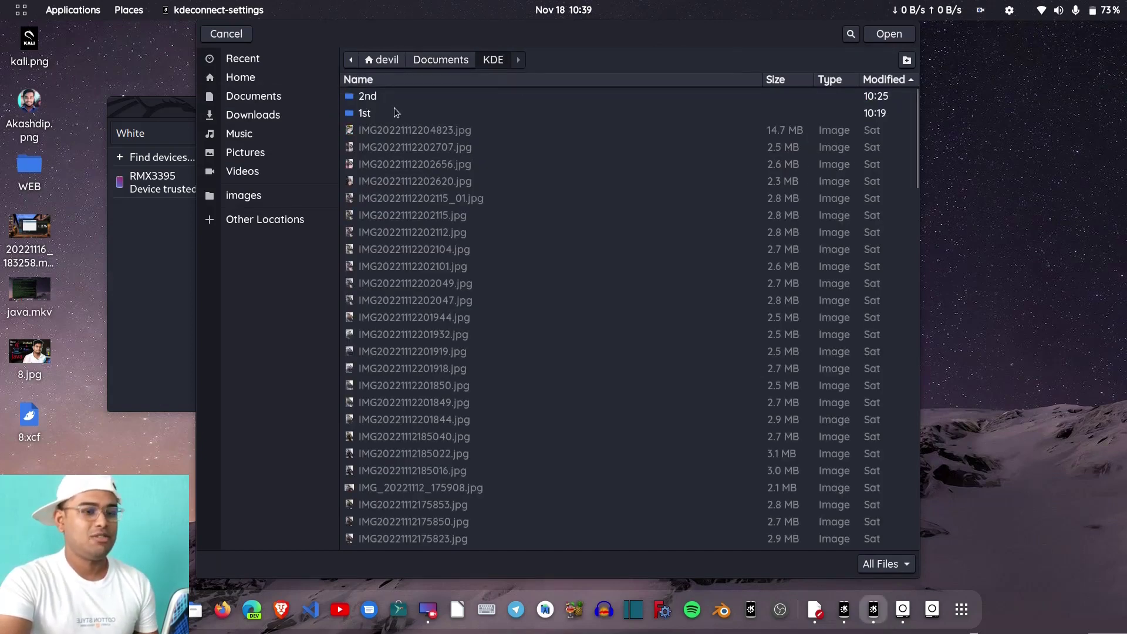
click(240, 37)
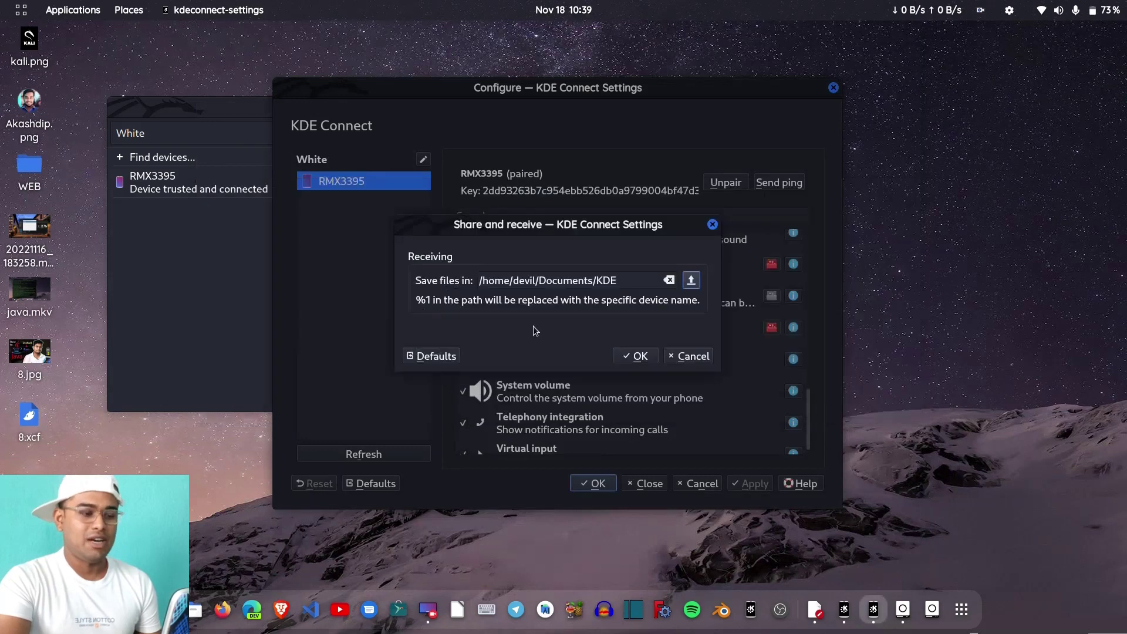
Accept the Share and receive settings with Documents/KDE as the save folder, and confirm and close KDE Connect Settings.
click(640, 356)
click(598, 485)
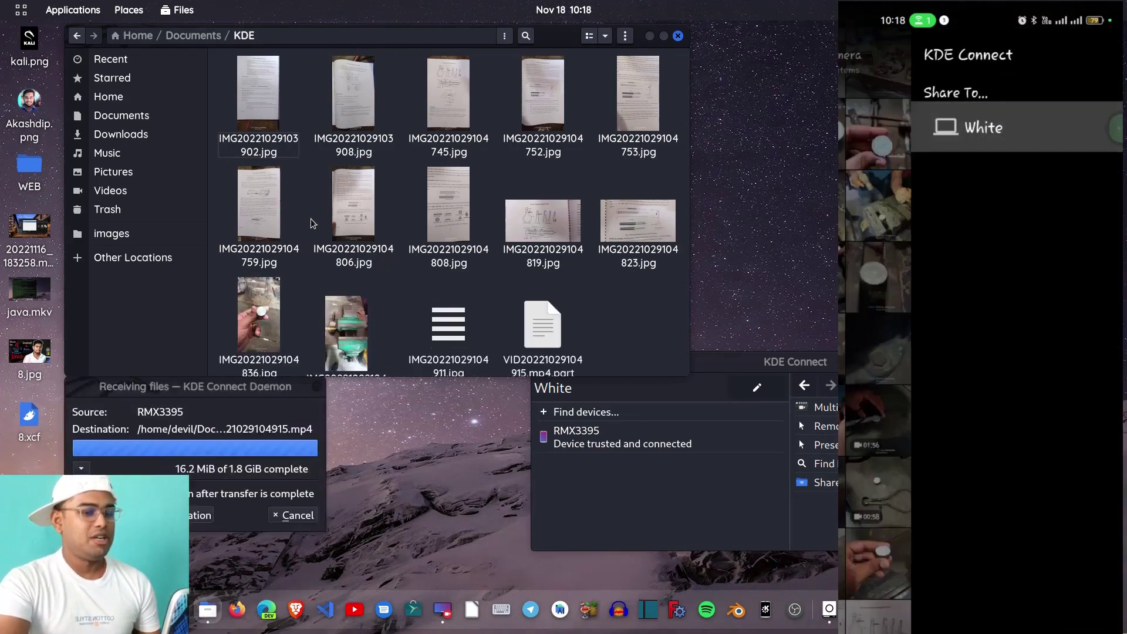
Move the Receiving files progress window clear of the file manager and examine the photos and videos arriving in the Documents/KDE folder.
drag(172, 386, 225, 409)
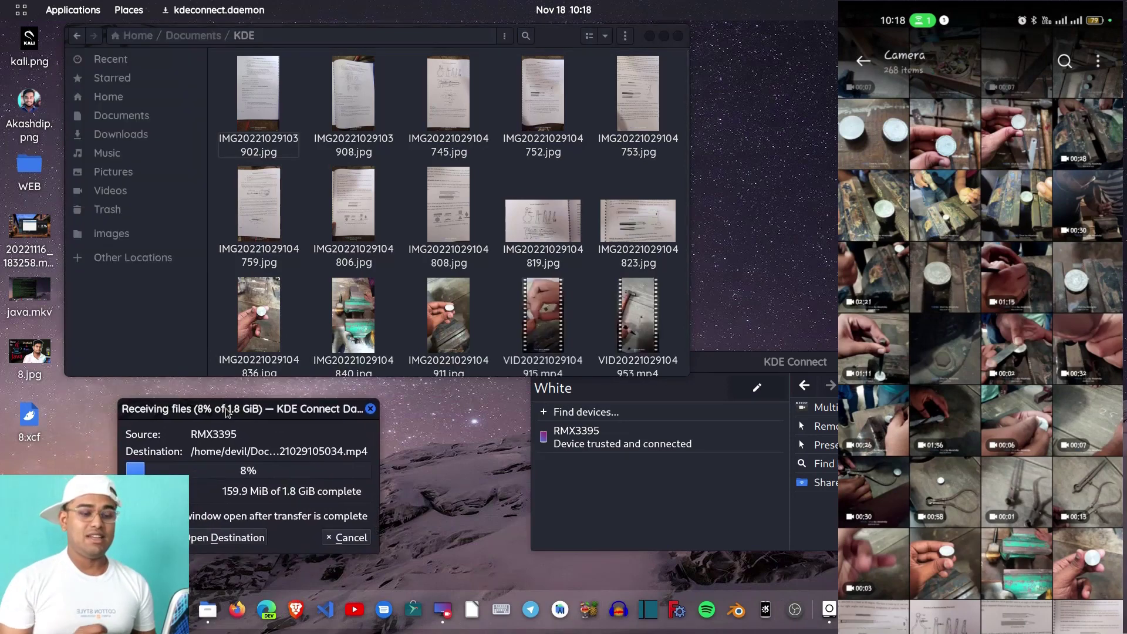
scroll(376, 278, down, 3)
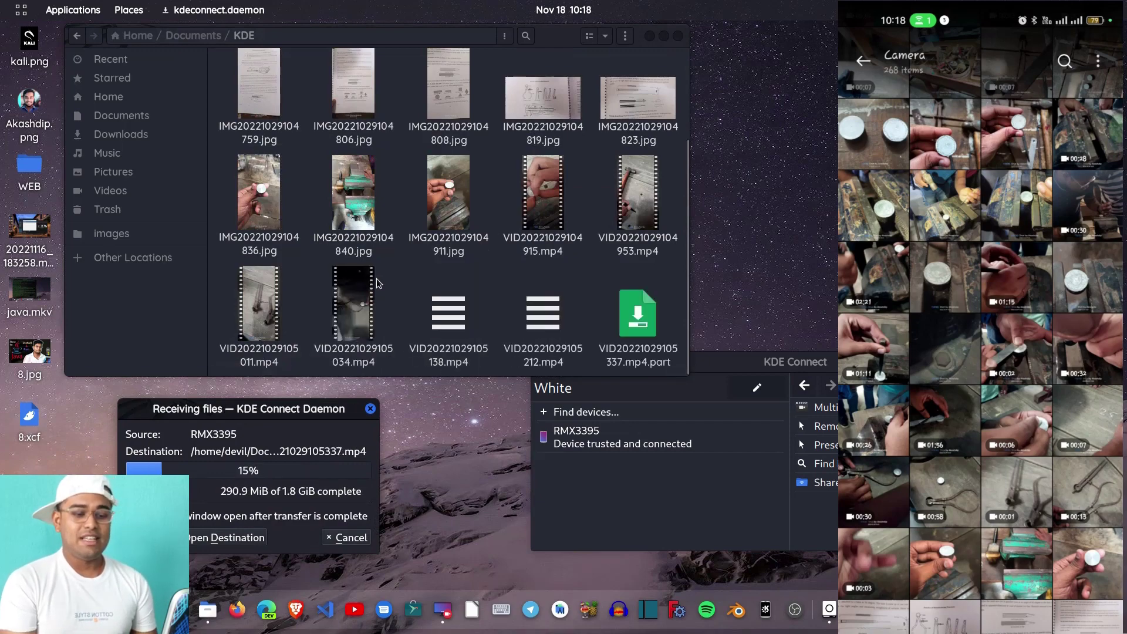
scroll(377, 279, down, 2)
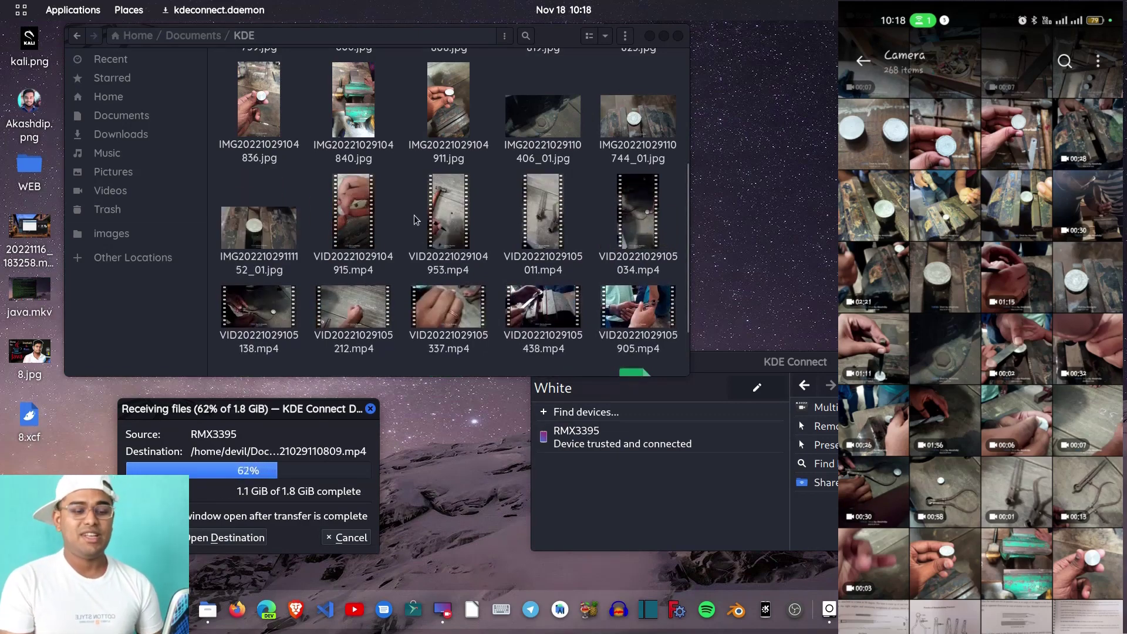
scroll(414, 220, down, 2)
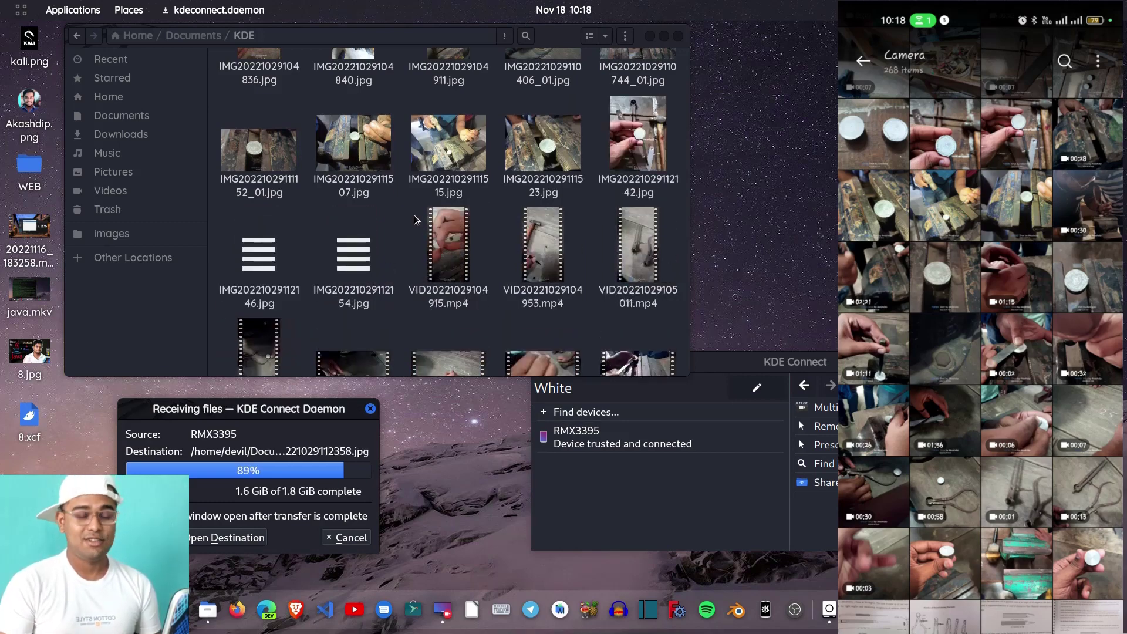
scroll(415, 220, down, 5)
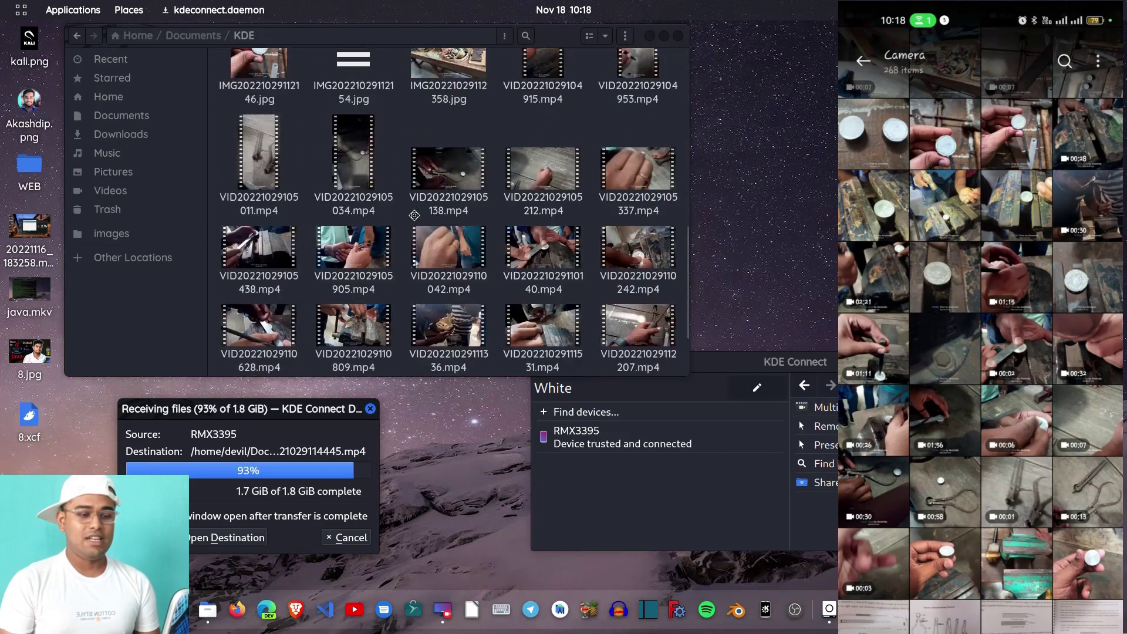
scroll(415, 220, up, 5)
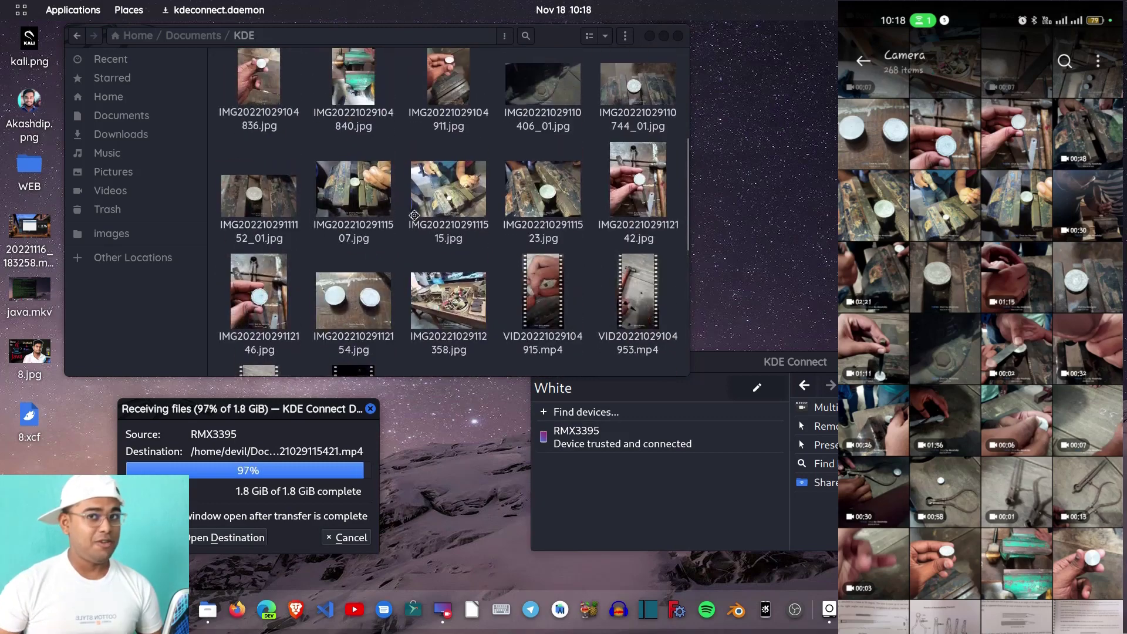
scroll(414, 220, down, 10)
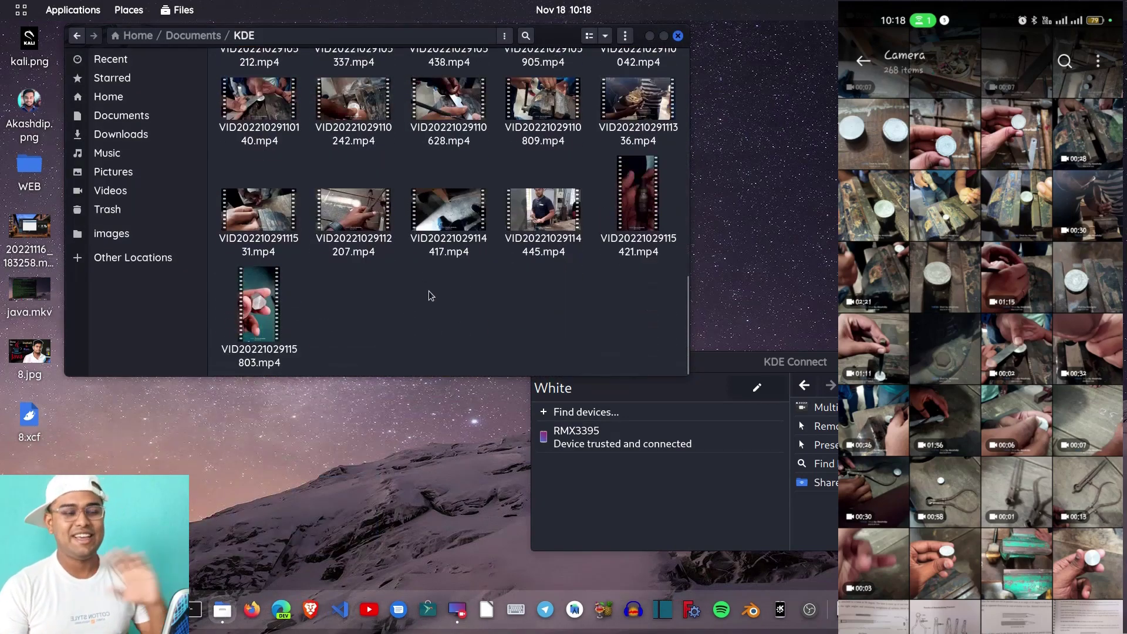